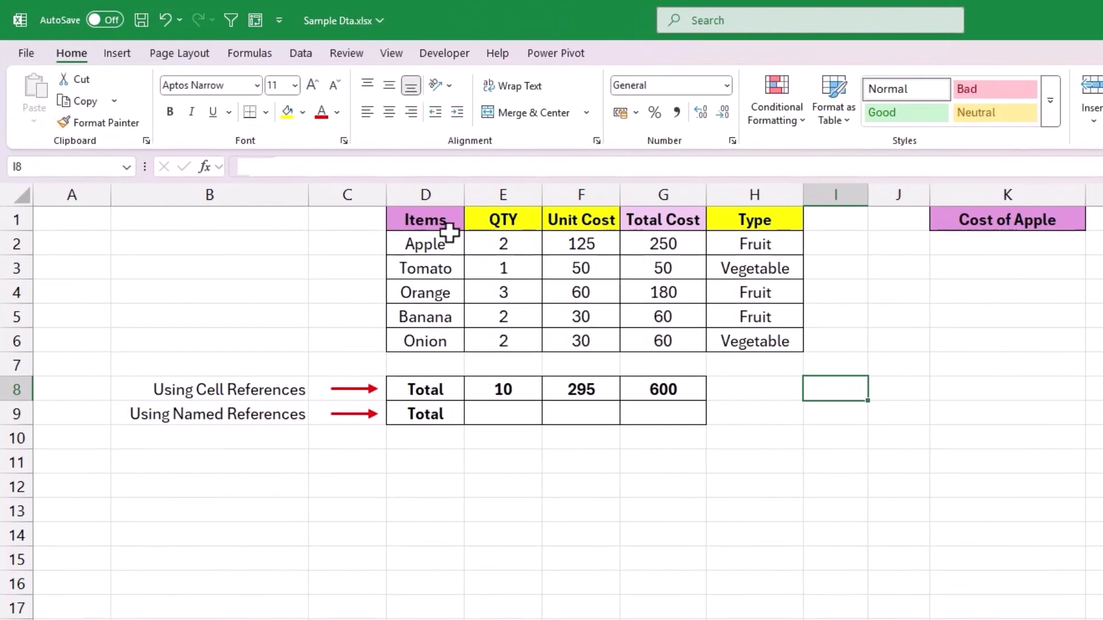
Step: Enter =G2 in cell K2 under Cost of Apple so it shows 250
{"action": "left_click", "coordinate": [300, 154]}
{"action": "left_click_drag", "start_coordinate": [437, 227], "coordinate": [735, 344]}
{"action": "left_click", "coordinate": [741, 367]}
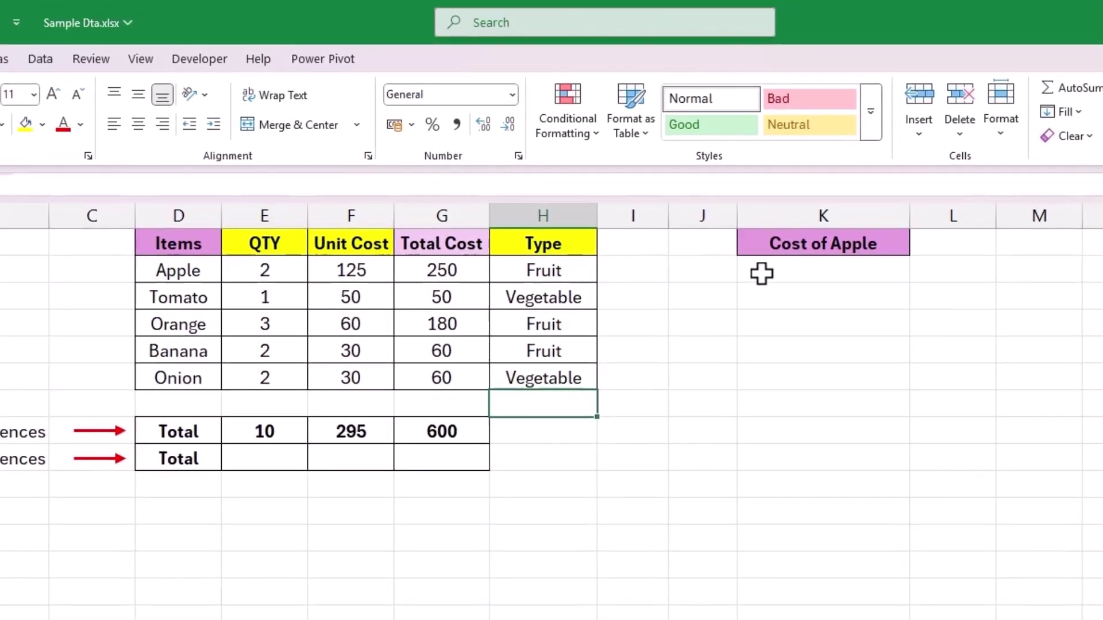
{"action": "left_click", "coordinate": [761, 273]}
{"action": "type", "text": "="}
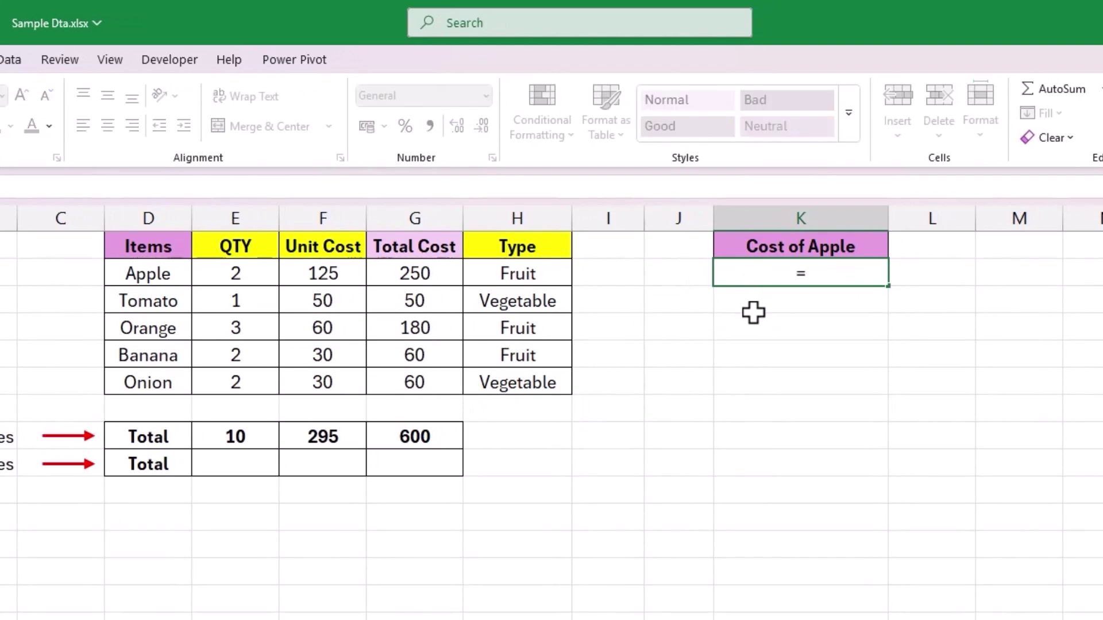
{"action": "left_click", "coordinate": [441, 274]}
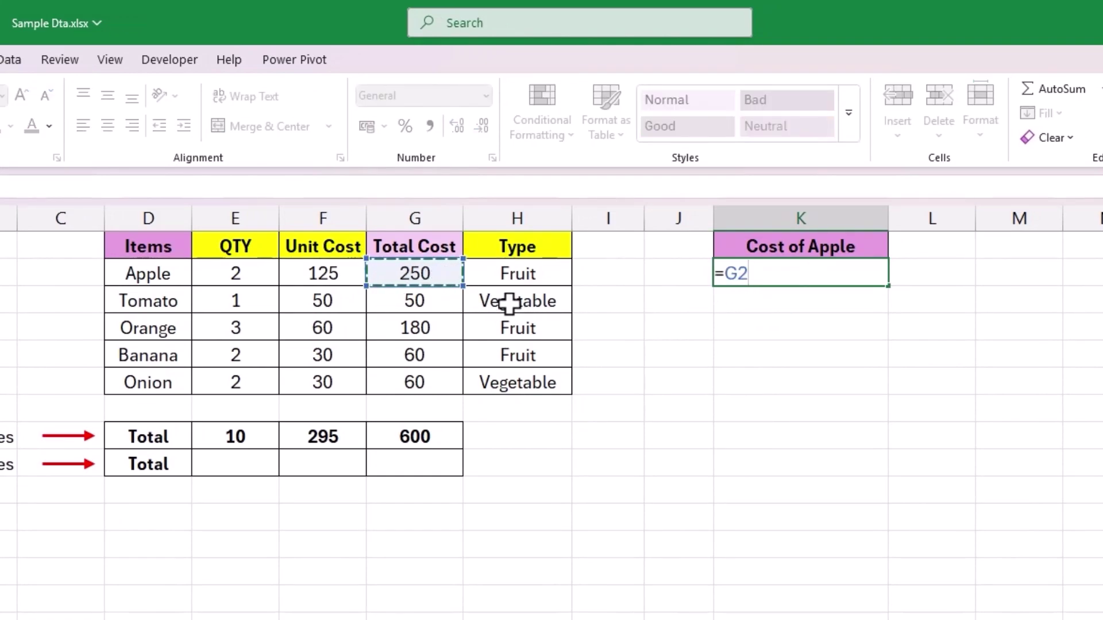
{"action": "key", "text": "Return"}
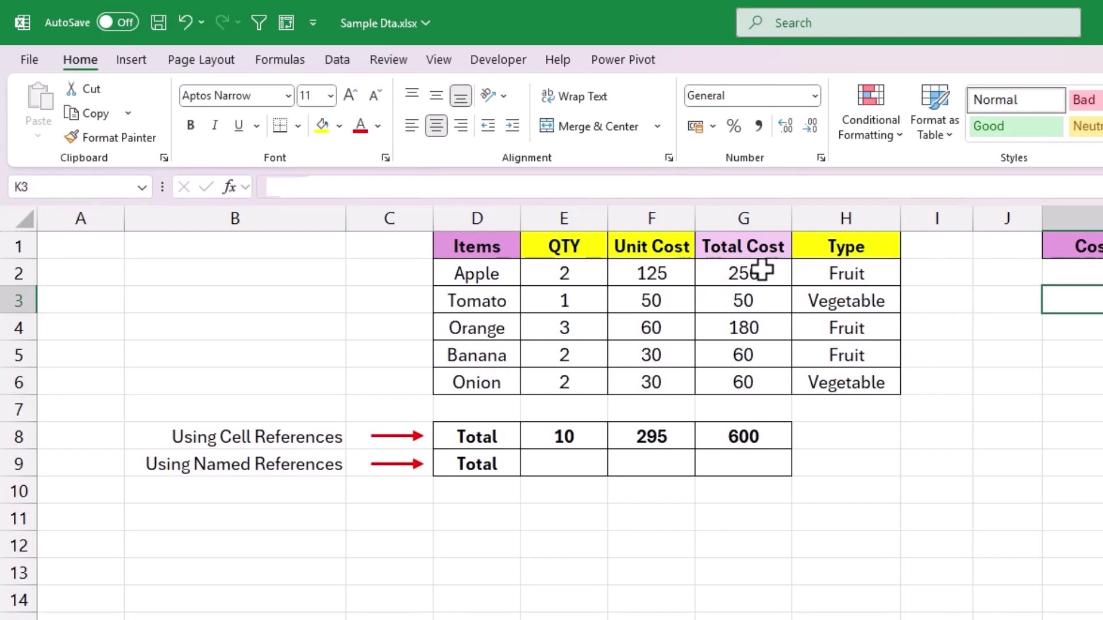
Step: Name cell G2 'appleCost' through the Name Box
{"action": "left_click", "coordinate": [770, 273]}
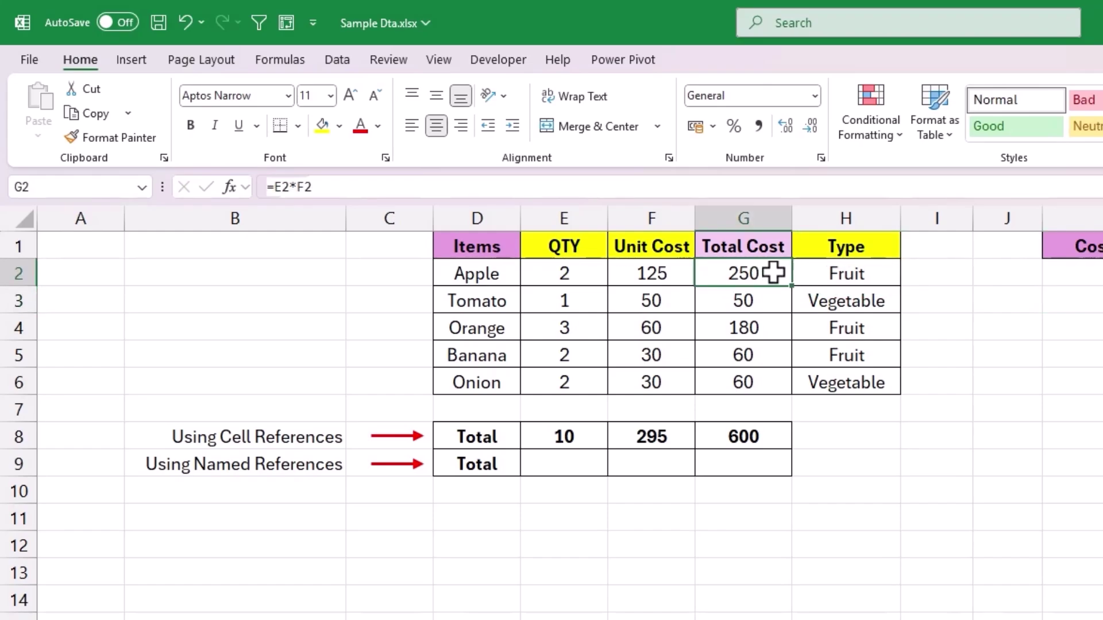
{"action": "left_click", "coordinate": [78, 187]}
{"action": "type", "text": "appleCost"}
{"action": "key", "text": "Return"}
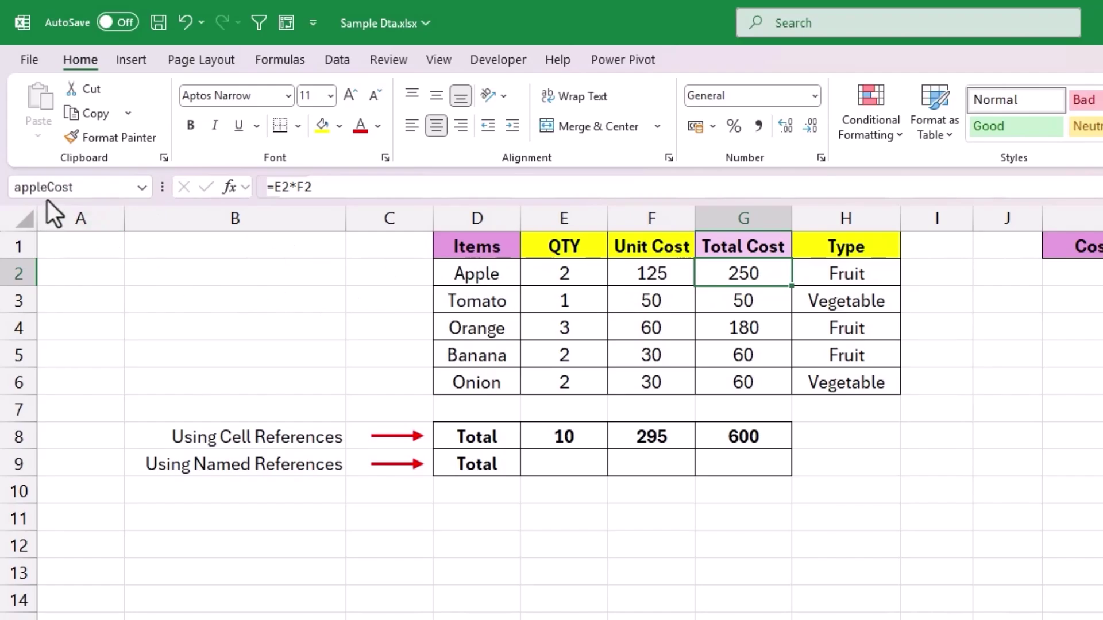
{"action": "left_click", "coordinate": [147, 276]}
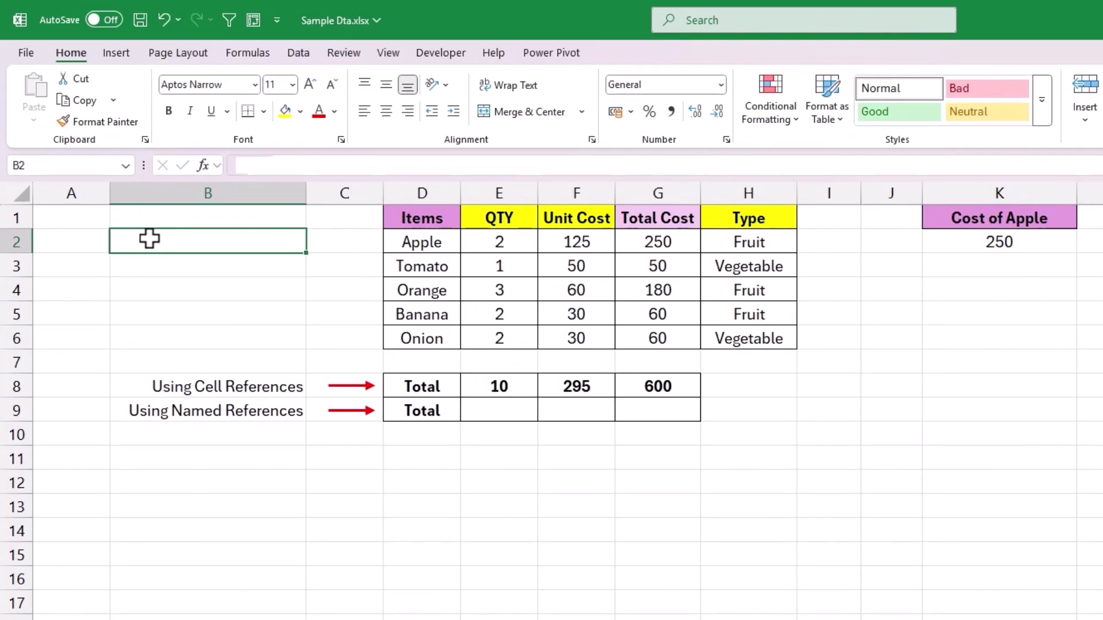
{"action": "left_click", "coordinate": [126, 166]}
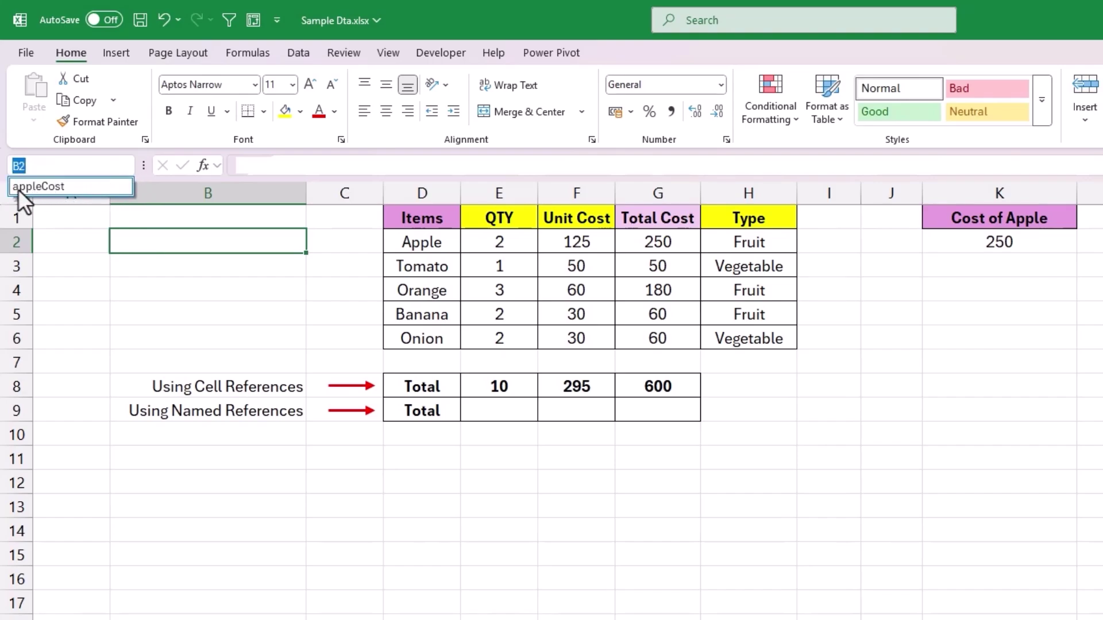
{"action": "left_click", "coordinate": [56, 185]}
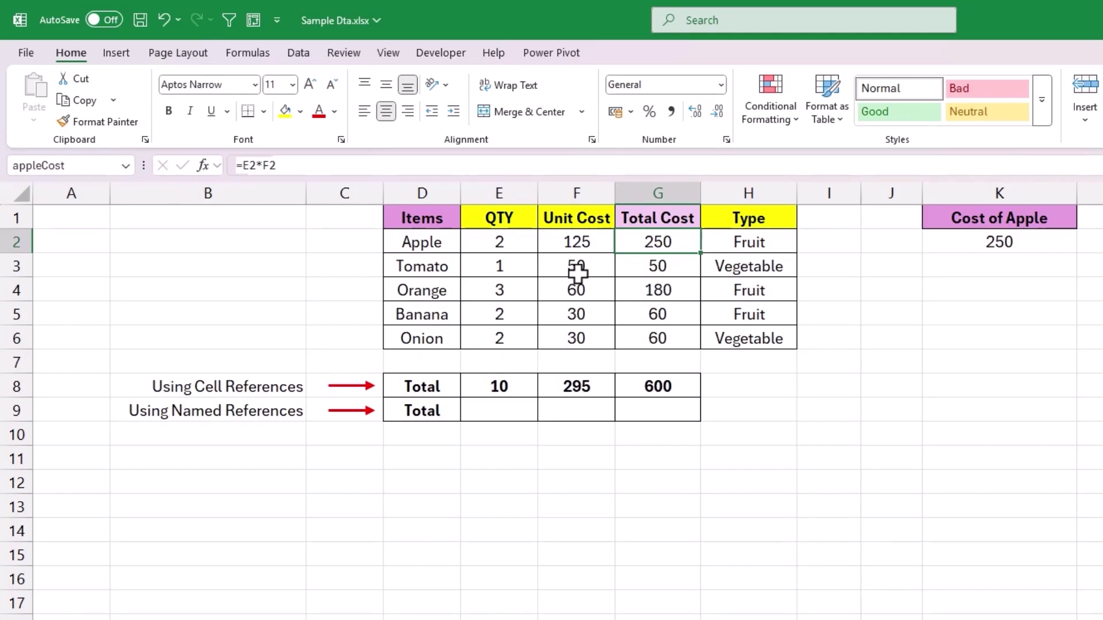
{"action": "left_click_drag", "start_coordinate": [432, 219], "coordinate": [715, 338]}
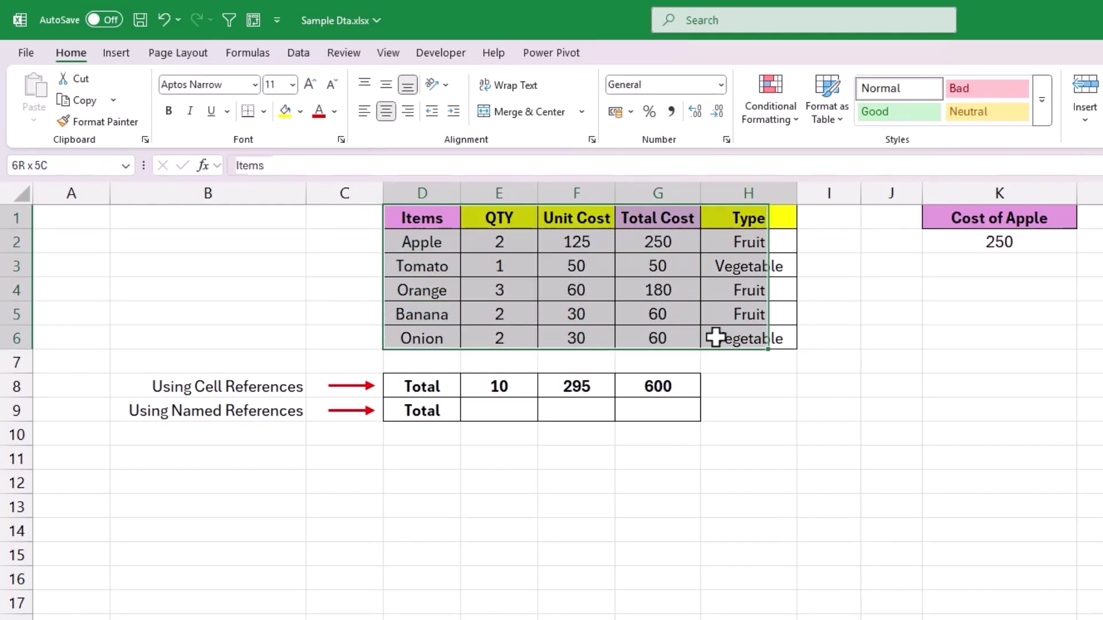
{"action": "left_click", "coordinate": [677, 359]}
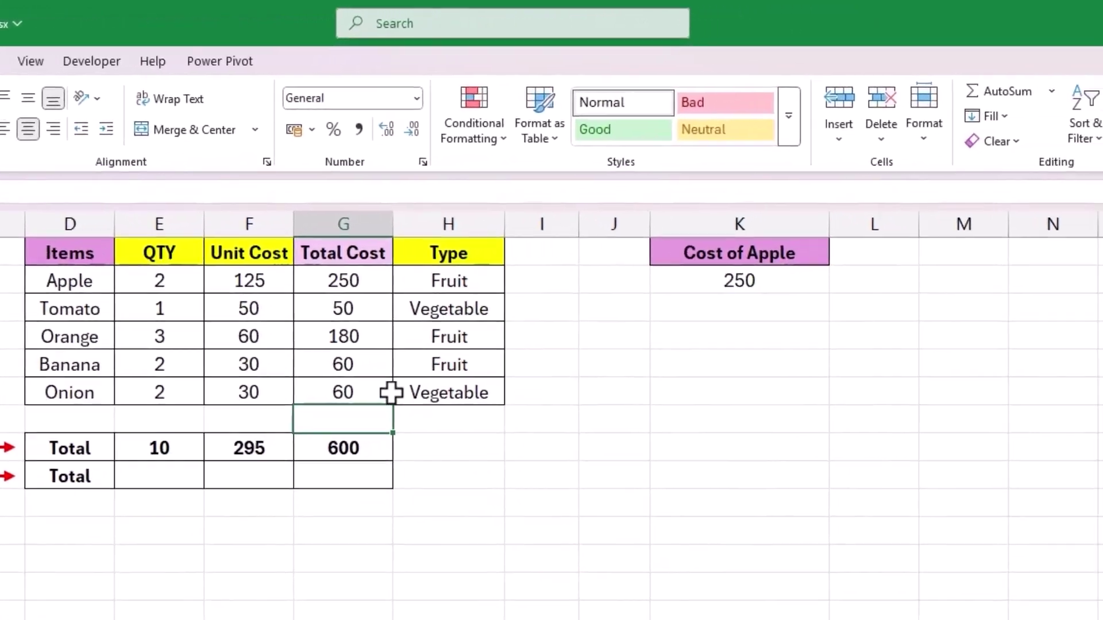
Step: Enter =appleCost in K3 via autocomplete, then recheck the formula showing 250
{"action": "left_click", "coordinate": [740, 308]}
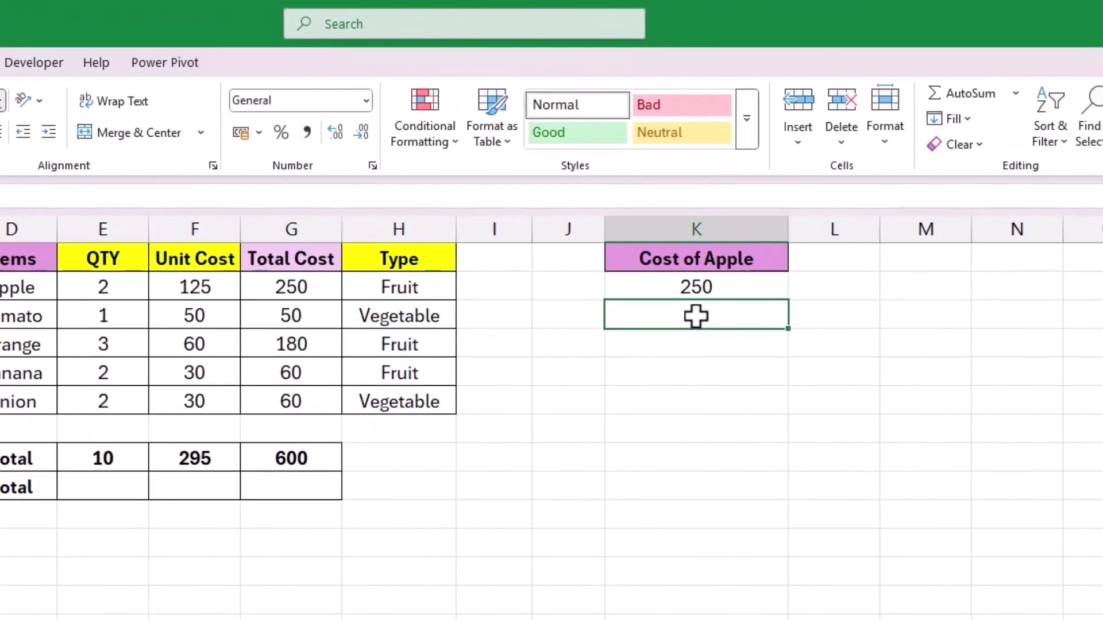
{"action": "type", "text": "="}
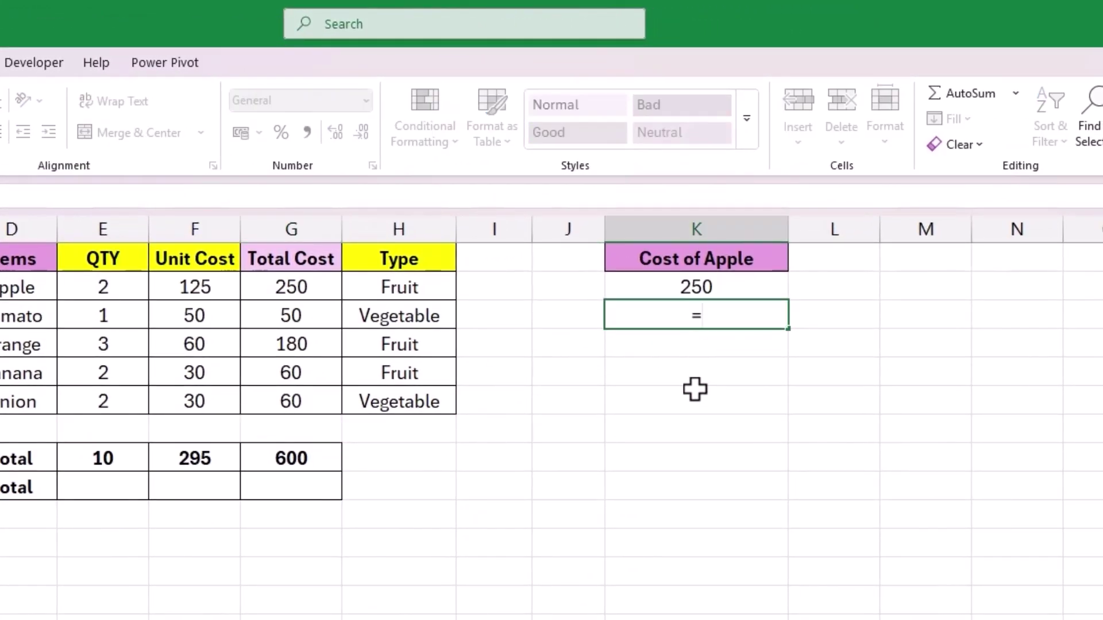
{"action": "type", "text": "app"}
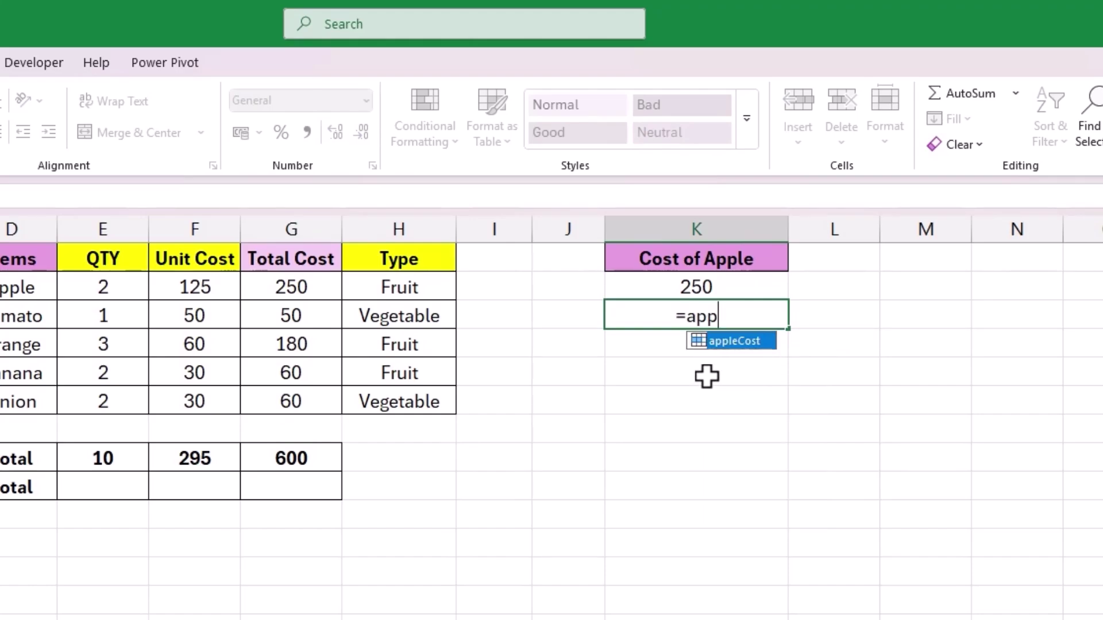
{"action": "double_click", "coordinate": [736, 343]}
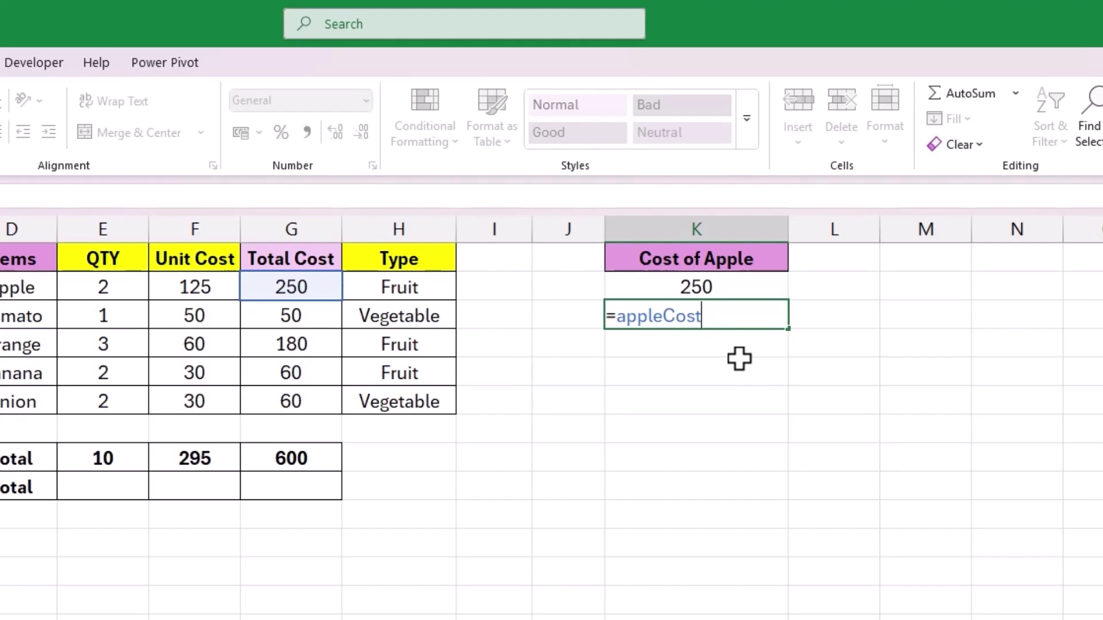
{"action": "key", "text": "Return"}
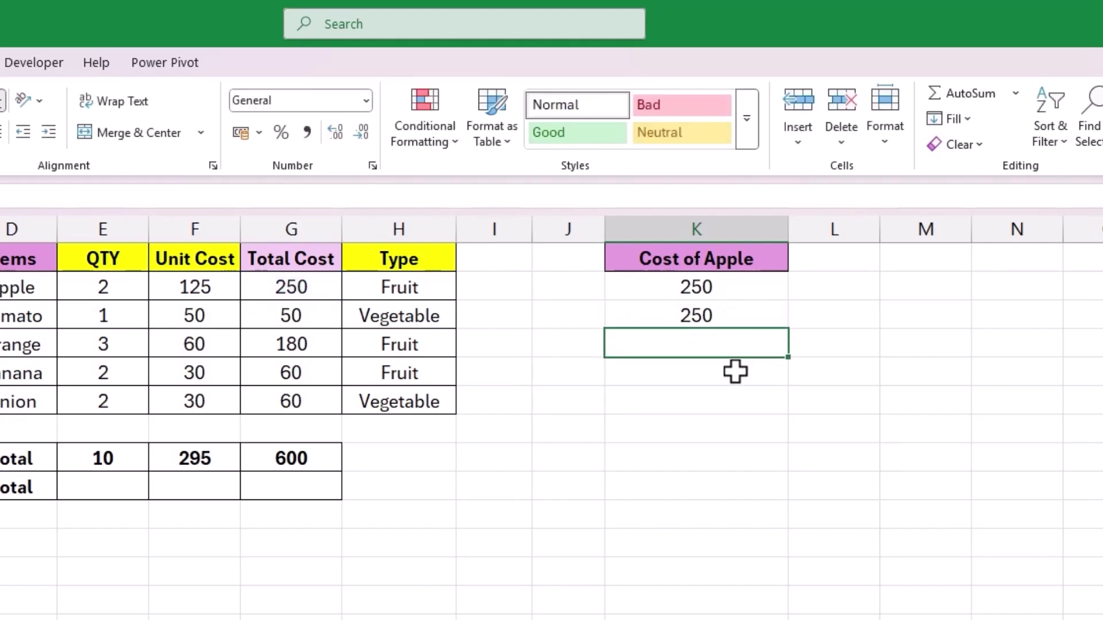
{"action": "double_click", "coordinate": [741, 314]}
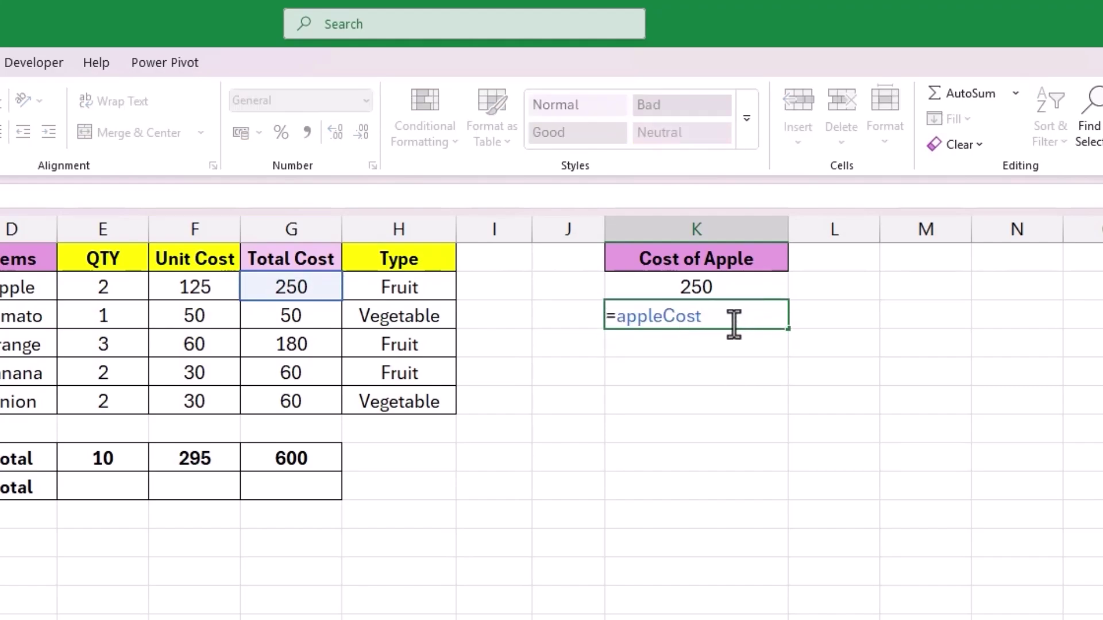
{"action": "key", "text": "Escape"}
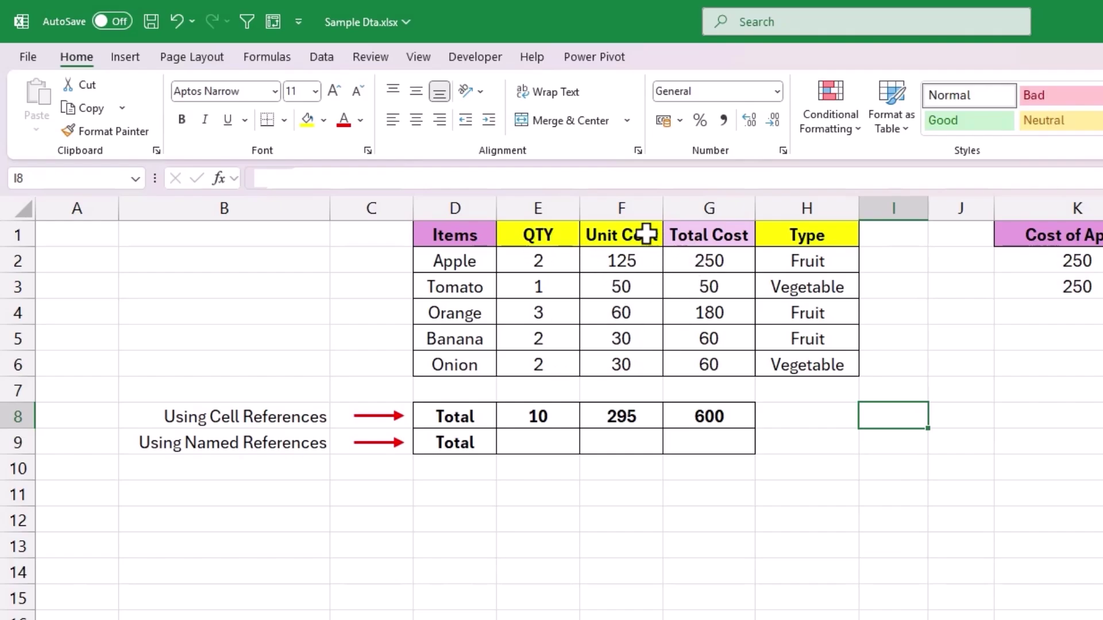
Step: Create names from the D1:G6 table using the top row only, not the left column
{"action": "left_click_drag", "start_coordinate": [450, 233], "coordinate": [666, 350]}
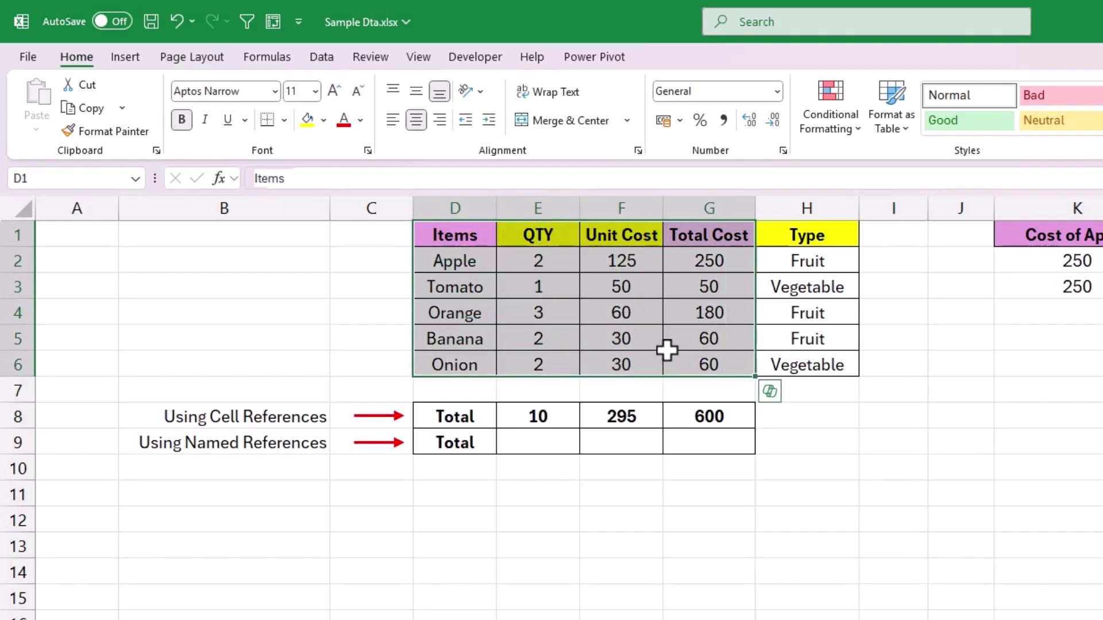
{"action": "left_click", "coordinate": [267, 55]}
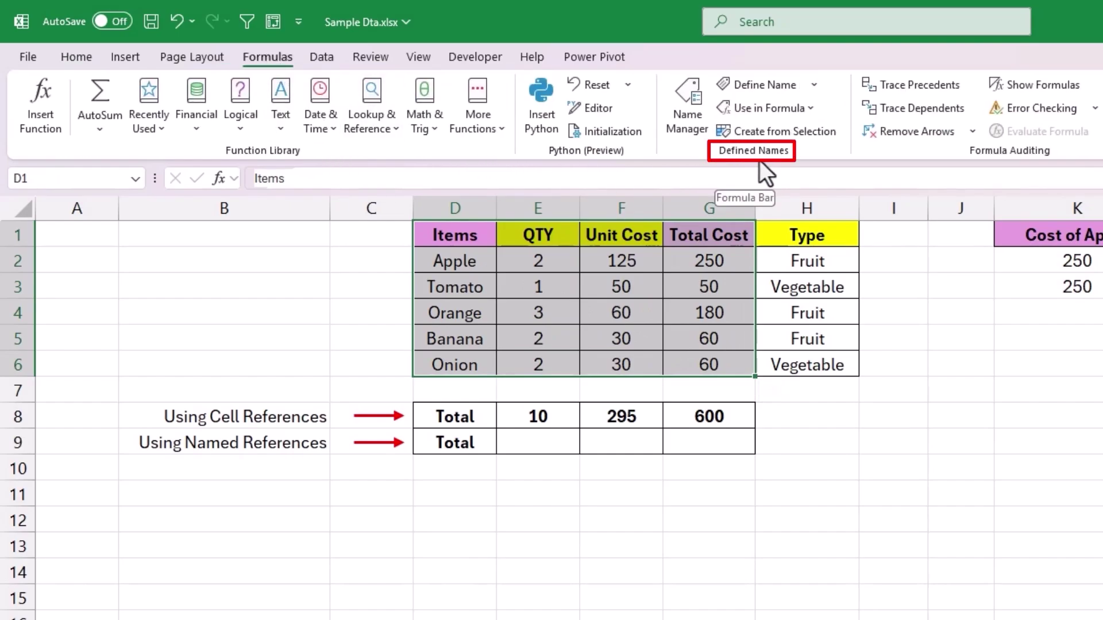
{"action": "left_click", "coordinate": [771, 130]}
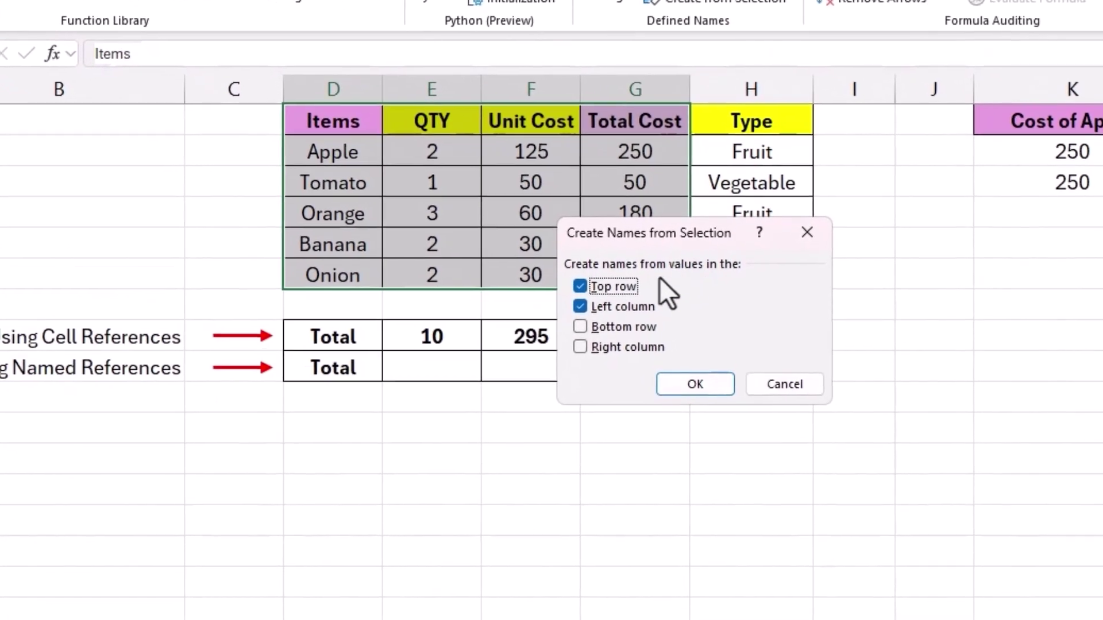
{"action": "left_click", "coordinate": [641, 352]}
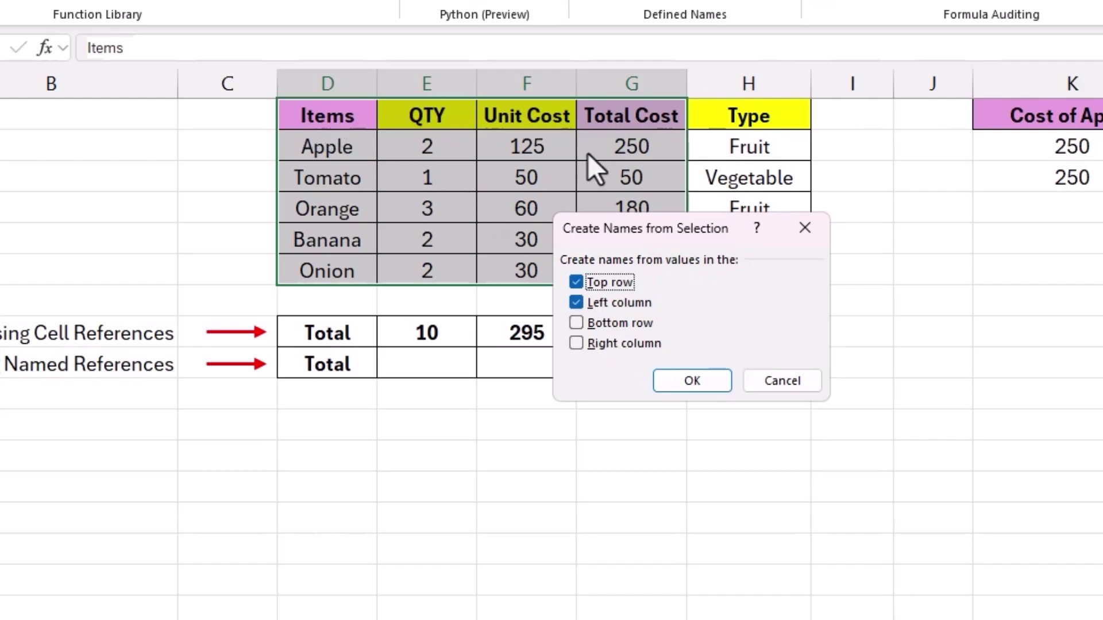
{"action": "left_click", "coordinate": [577, 302]}
{"action": "left_click", "coordinate": [681, 375]}
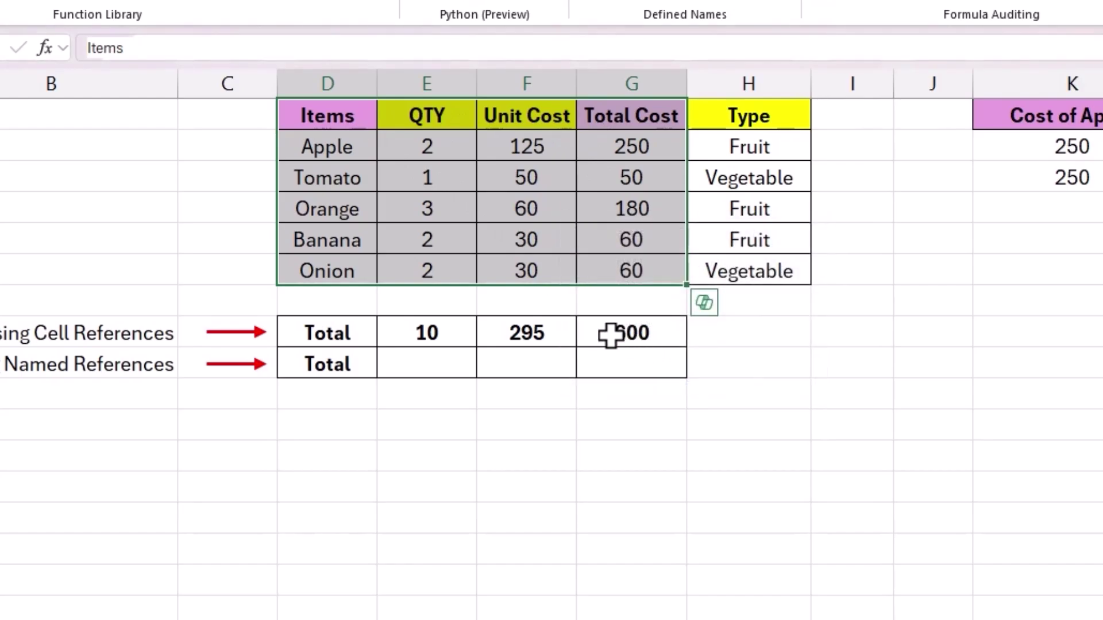
Step: Verify the Items, QTY, Total_Cost and Unit_Cost ranges from the Name Box list
{"action": "left_click", "coordinate": [534, 300]}
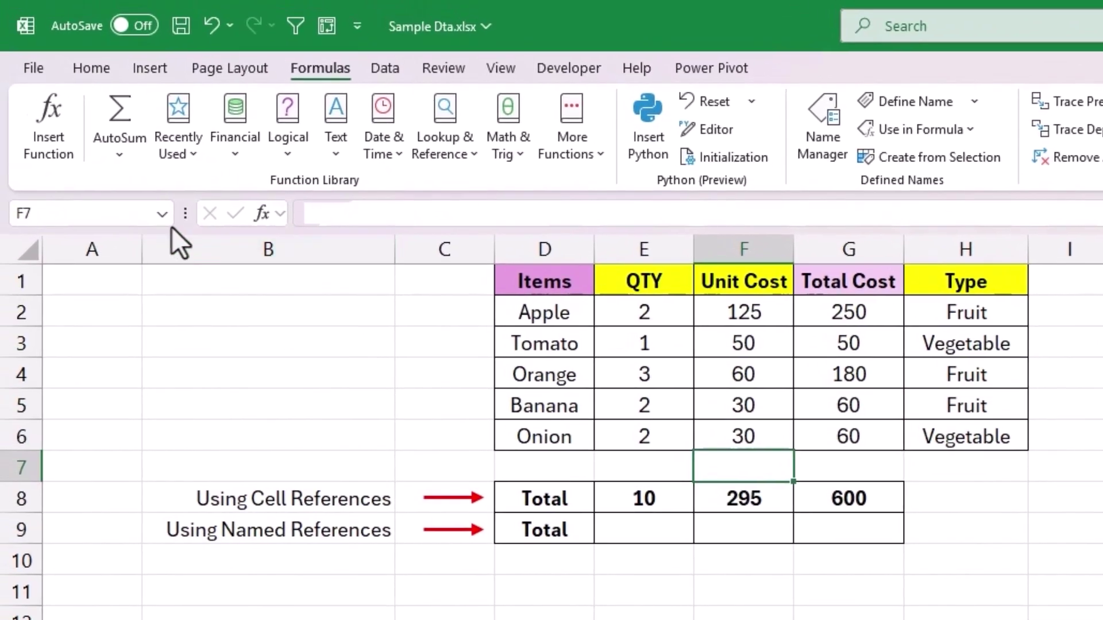
{"action": "left_click", "coordinate": [162, 215]}
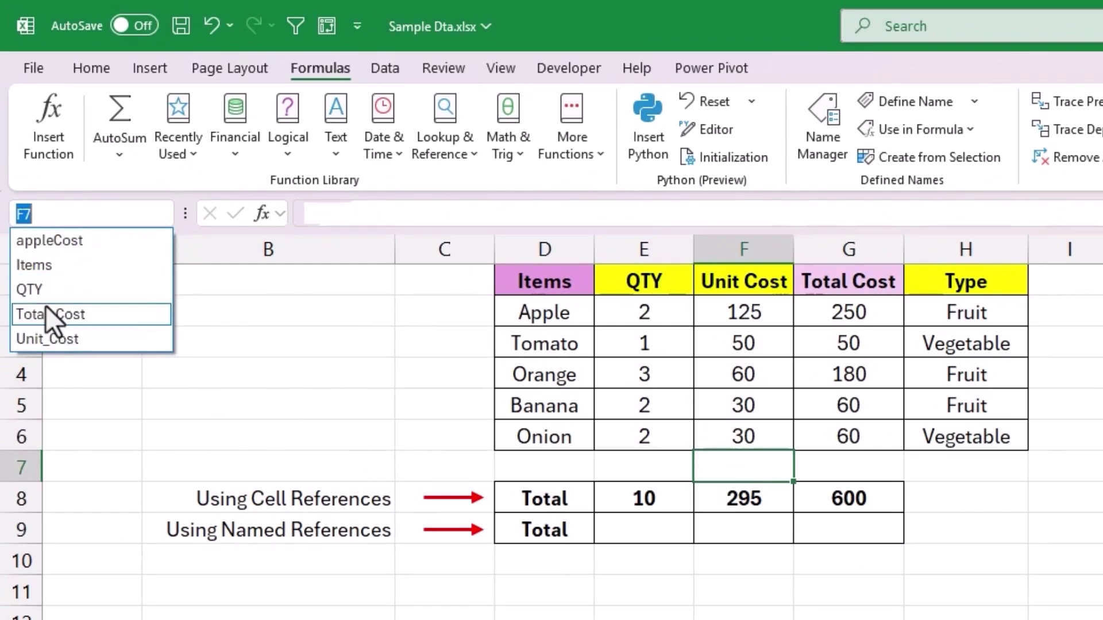
{"action": "left_click", "coordinate": [37, 268]}
{"action": "left_click", "coordinate": [161, 216]}
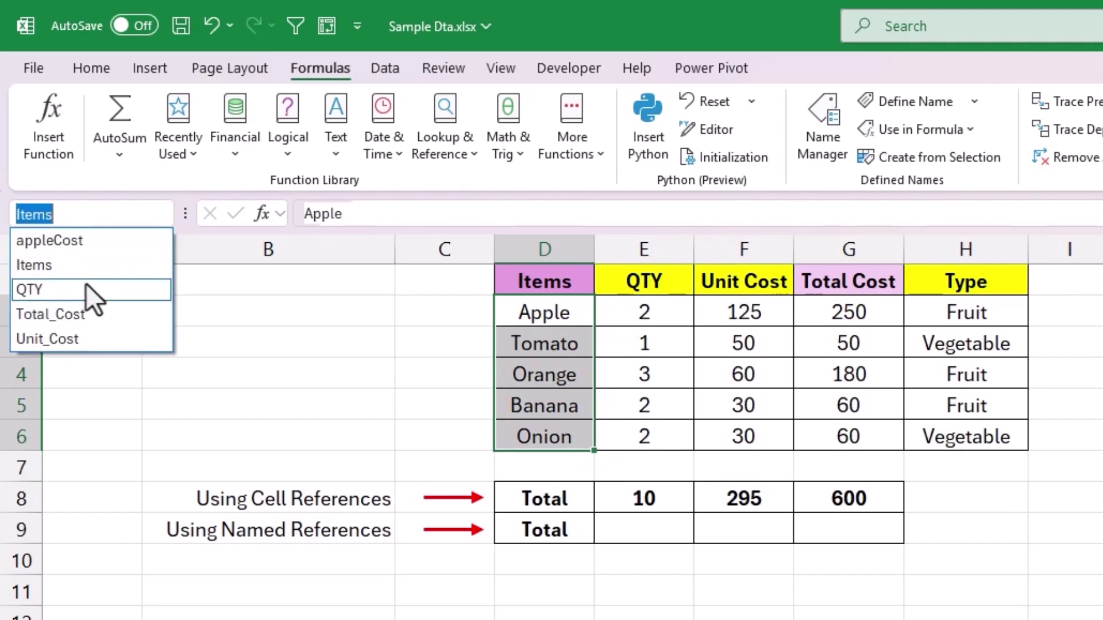
{"action": "left_click", "coordinate": [85, 290]}
{"action": "left_click", "coordinate": [161, 216]}
{"action": "left_click", "coordinate": [78, 314]}
{"action": "left_click", "coordinate": [163, 215]}
{"action": "left_click", "coordinate": [84, 337]}
{"action": "left_click", "coordinate": [731, 465]}
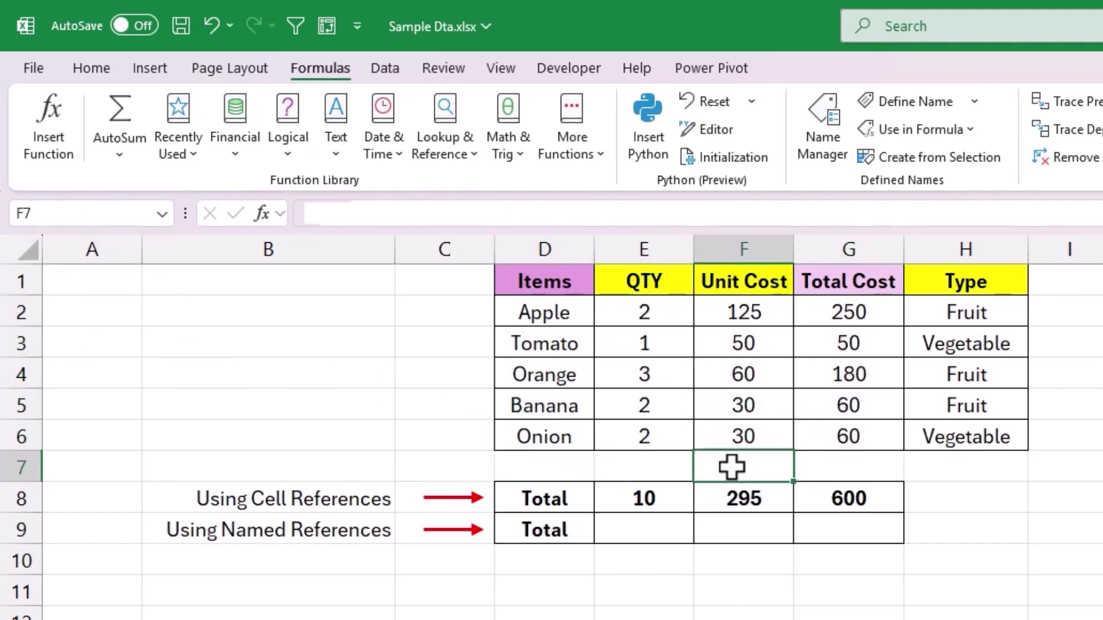
{"action": "left_click", "coordinate": [921, 491]}
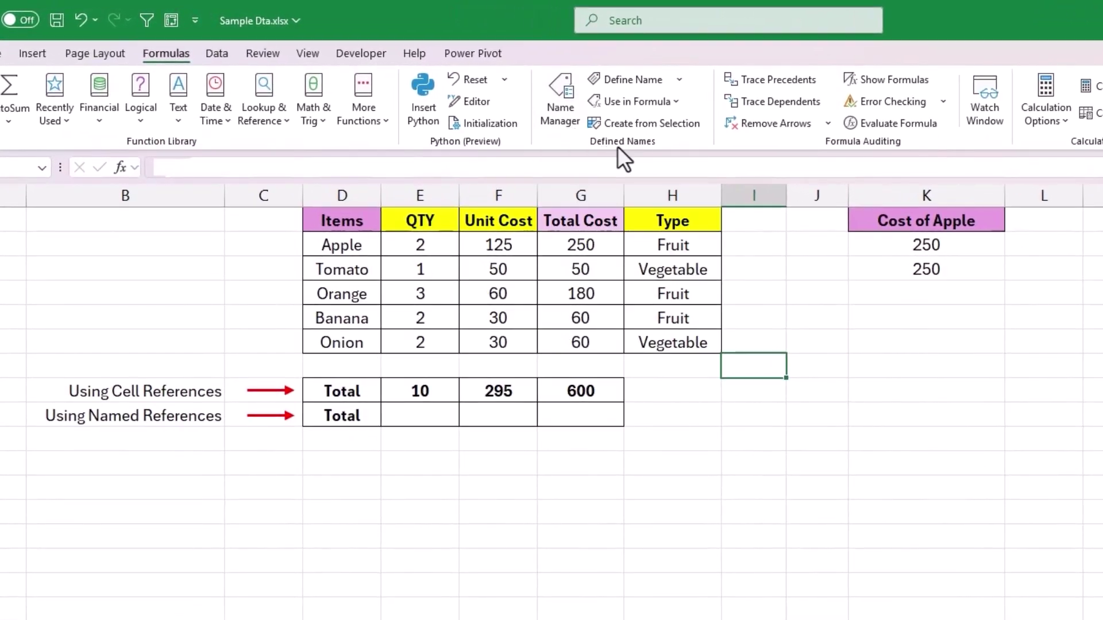
Step: Define the Workbook-scoped name totalCost_New referring to G2:G6 in the Name Manager
{"action": "left_click", "coordinate": [553, 101]}
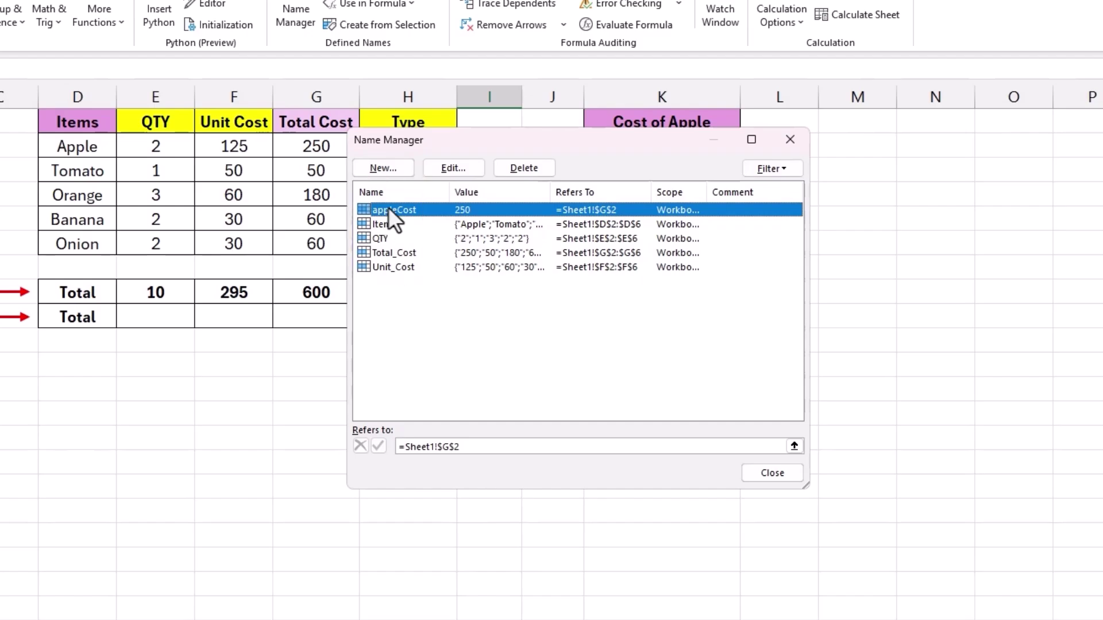
{"action": "left_click", "coordinate": [389, 167]}
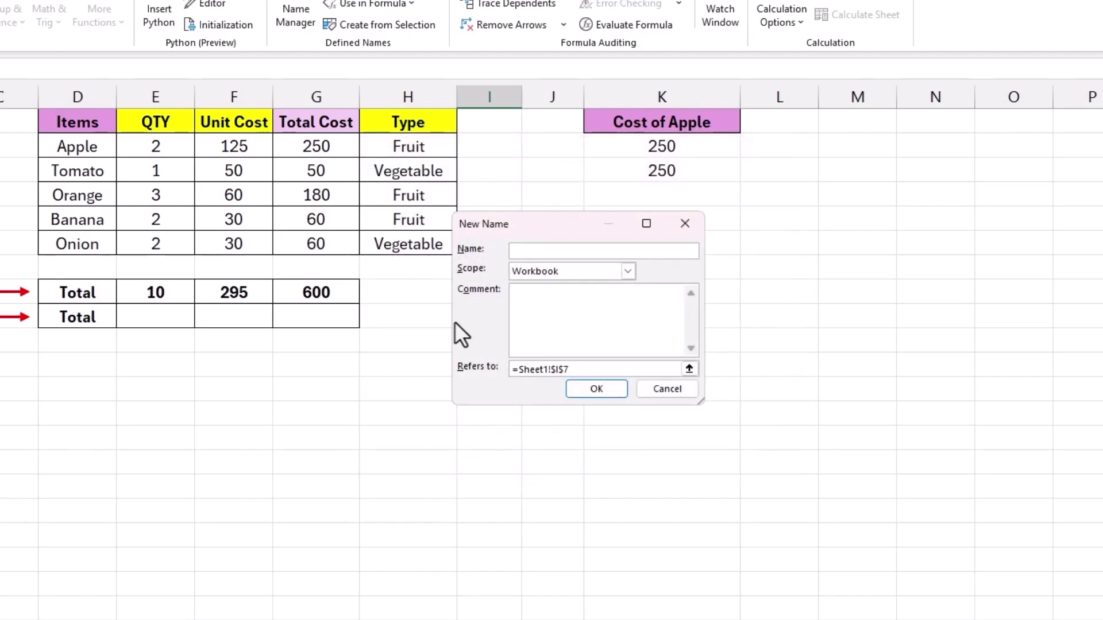
{"action": "type", "text": "totalCost_New"}
{"action": "left_click", "coordinate": [628, 271]}
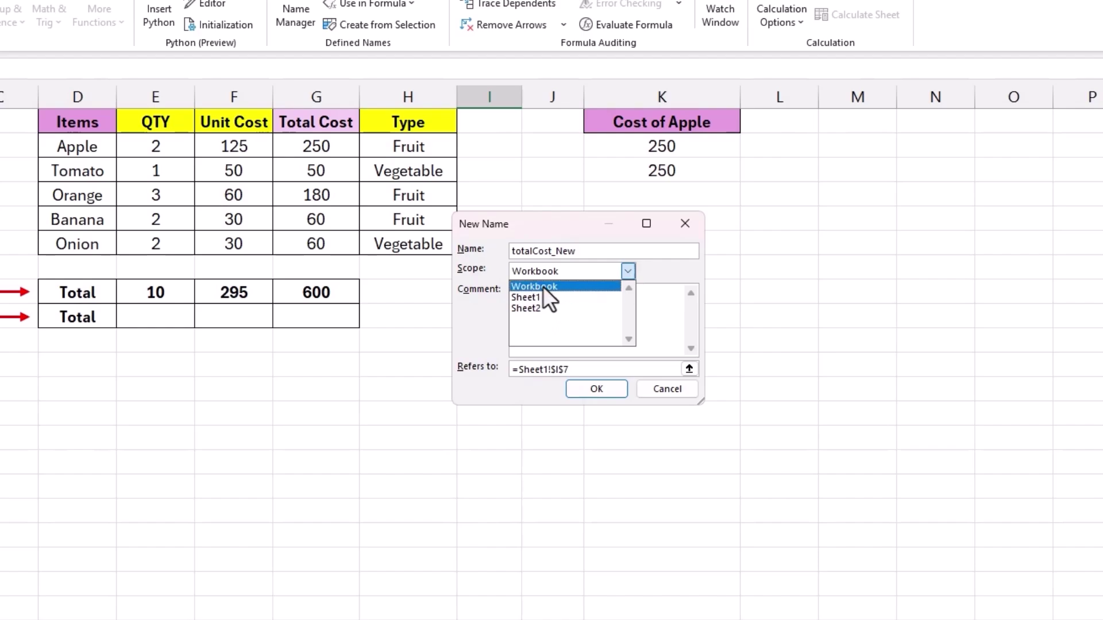
{"action": "left_click", "coordinate": [488, 302]}
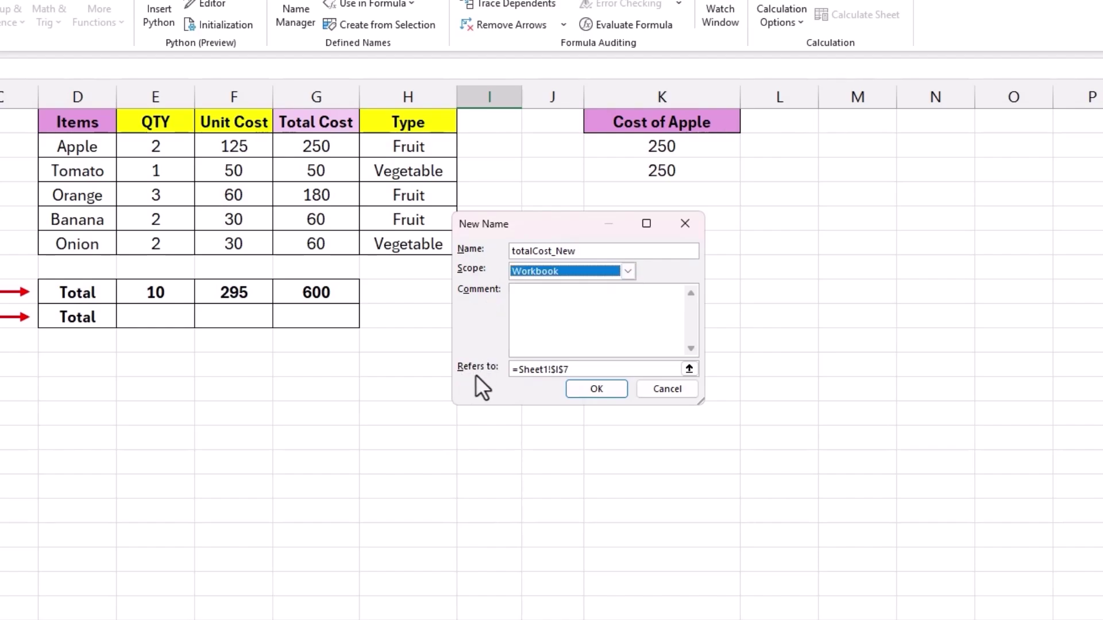
{"action": "left_click", "coordinate": [691, 370]}
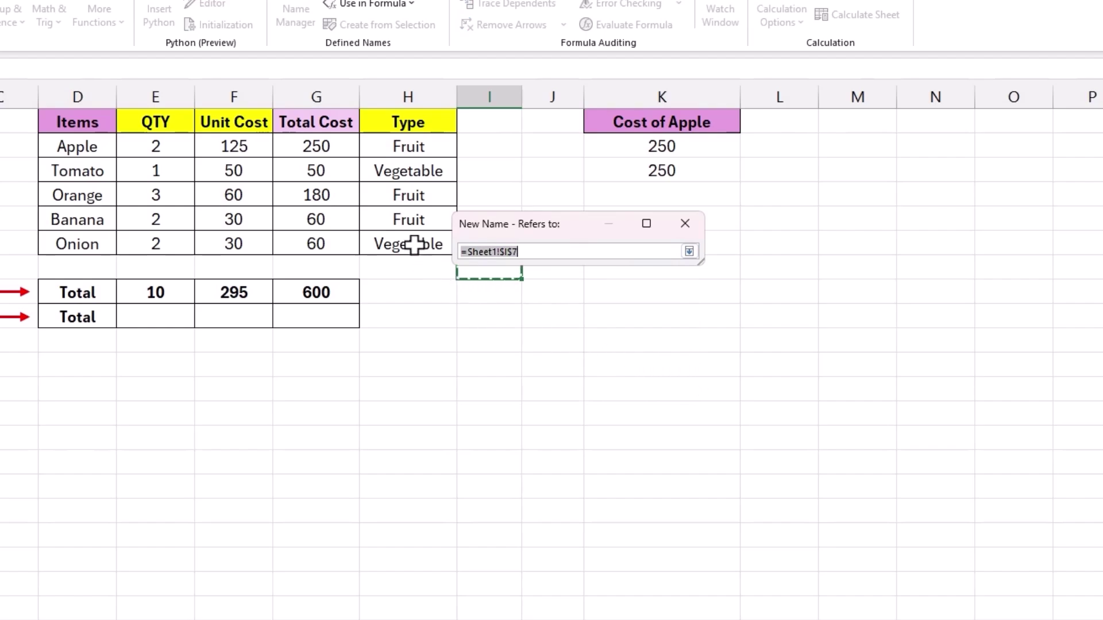
{"action": "left_click_drag", "start_coordinate": [320, 150], "coordinate": [318, 233]}
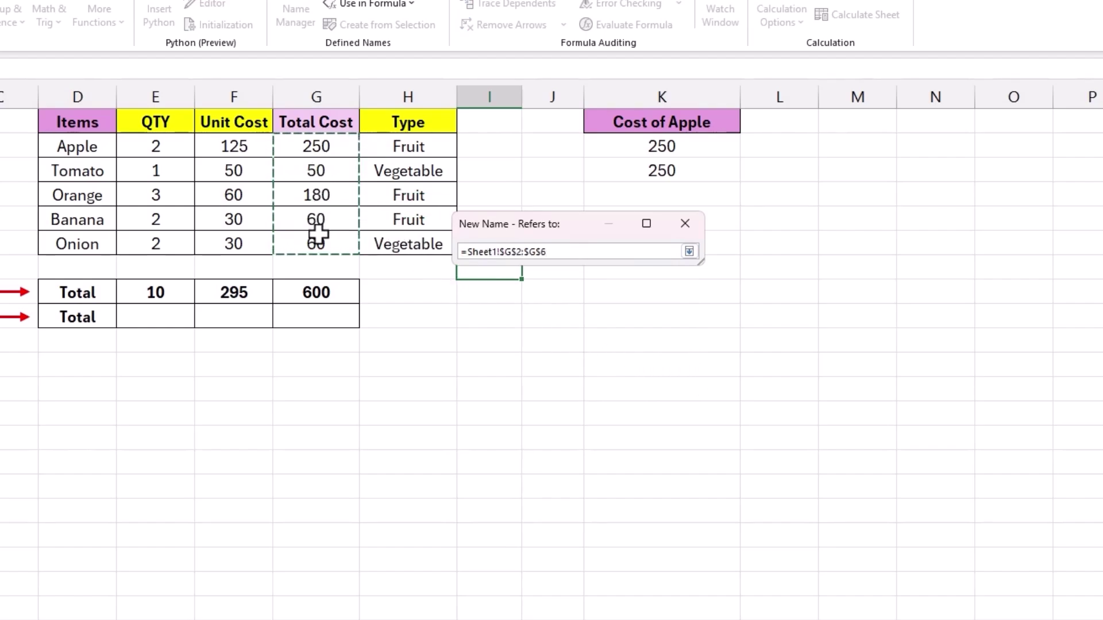
{"action": "left_click", "coordinate": [689, 252]}
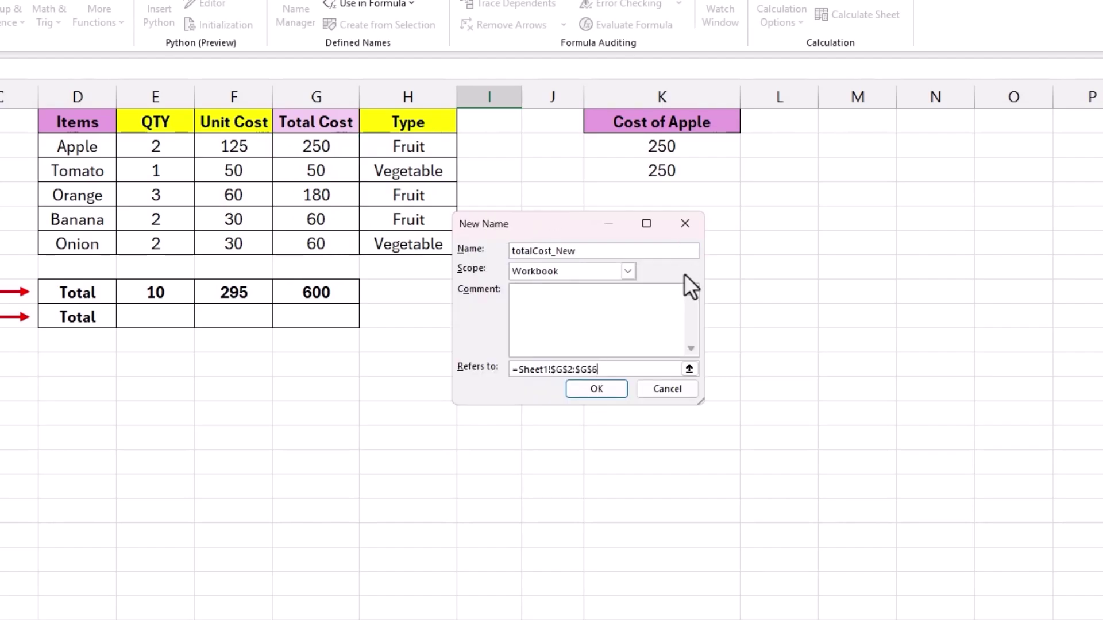
{"action": "left_click", "coordinate": [595, 390]}
{"action": "left_click", "coordinate": [770, 471]}
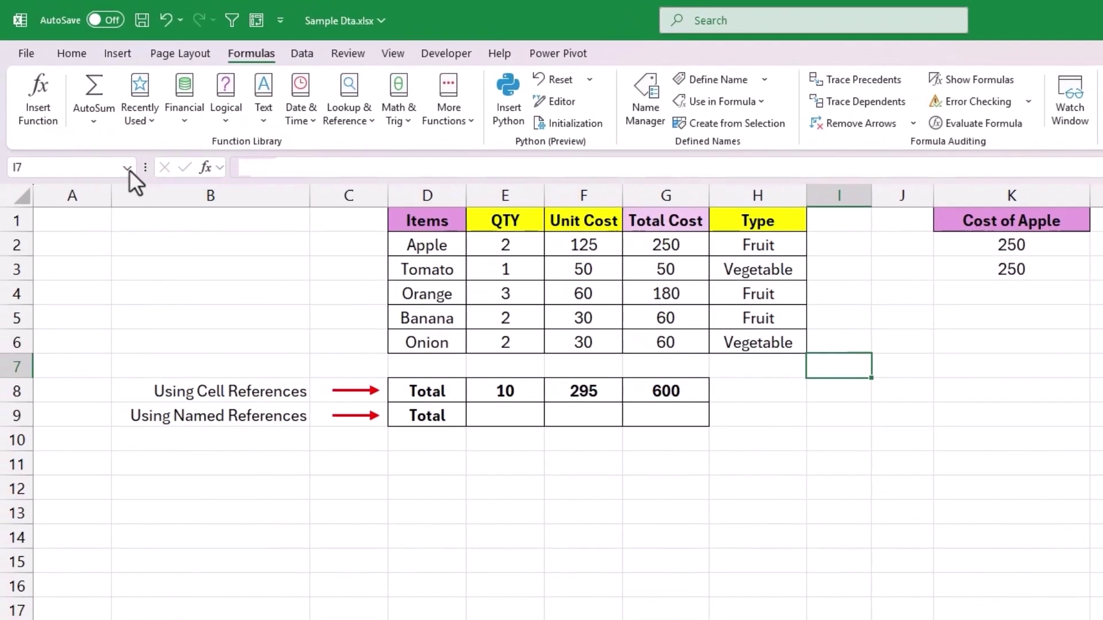
{"action": "left_click", "coordinate": [129, 167]}
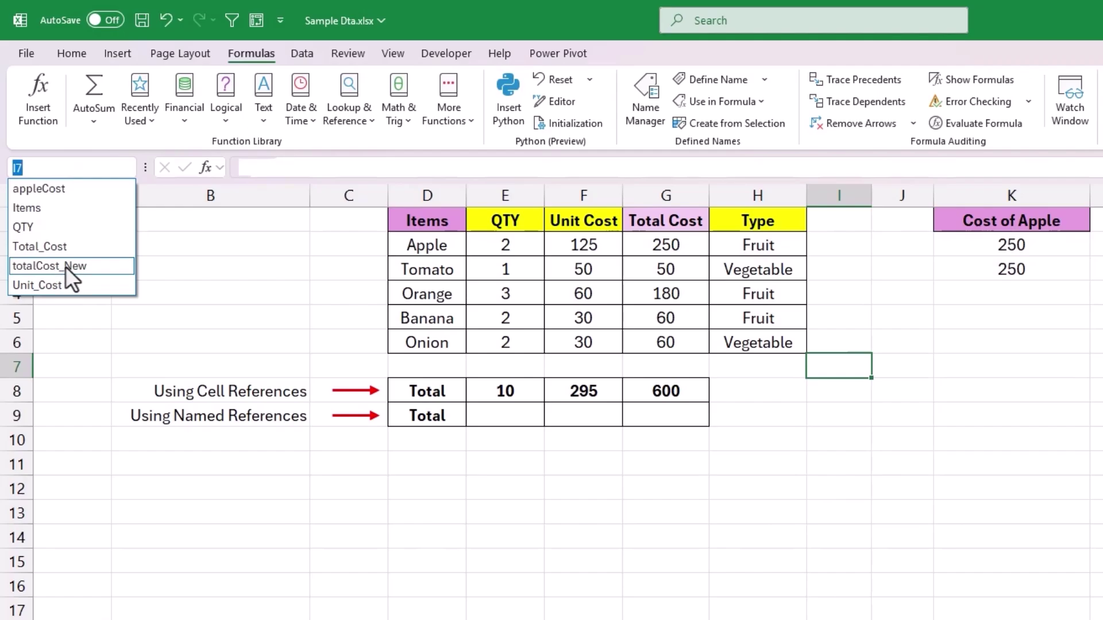
{"action": "left_click", "coordinate": [64, 267]}
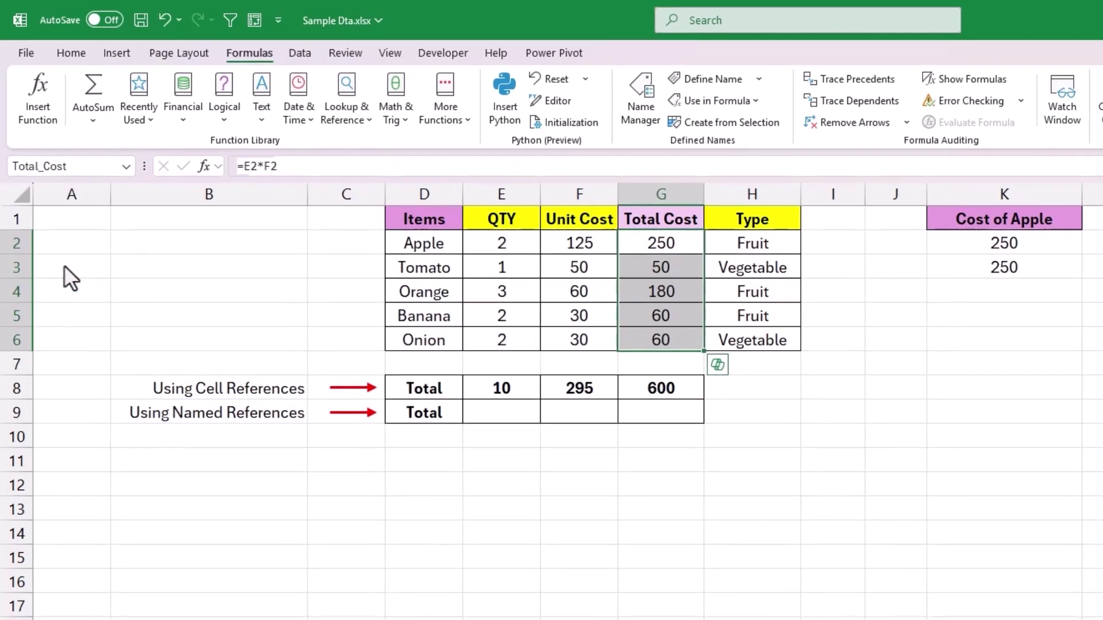
{"action": "left_click", "coordinate": [785, 393]}
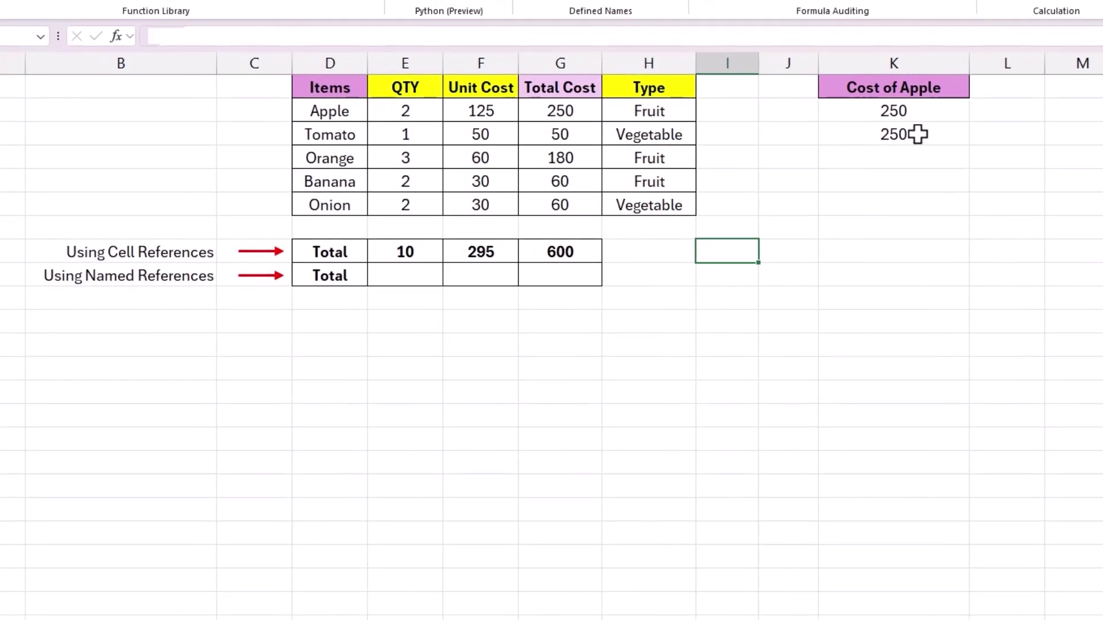
{"action": "left_click", "coordinate": [713, 184]}
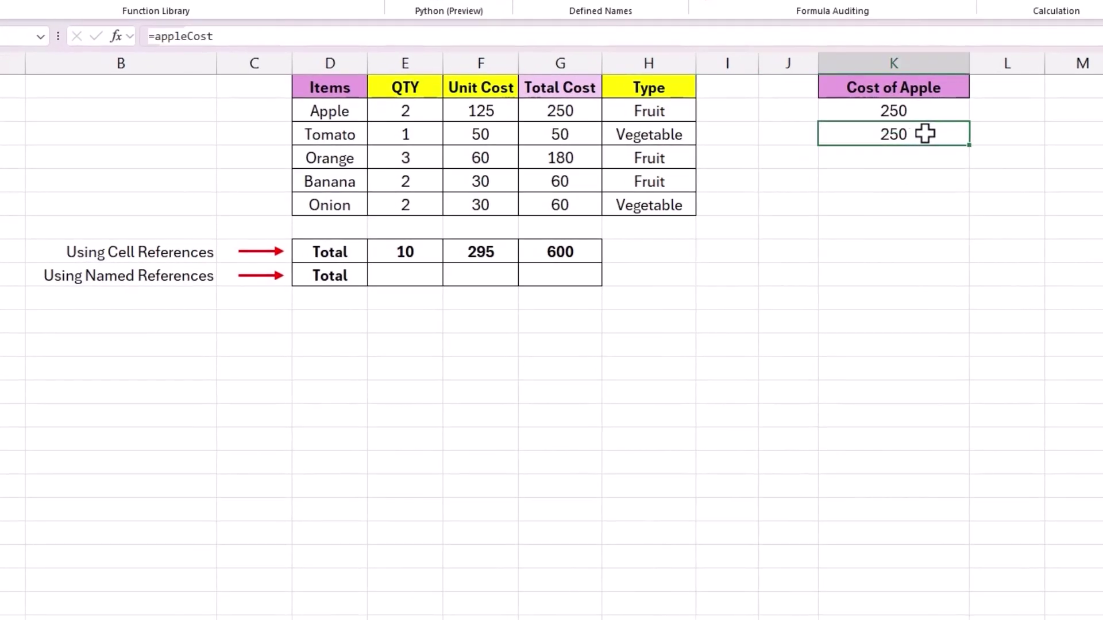
{"action": "double_click", "coordinate": [927, 135]}
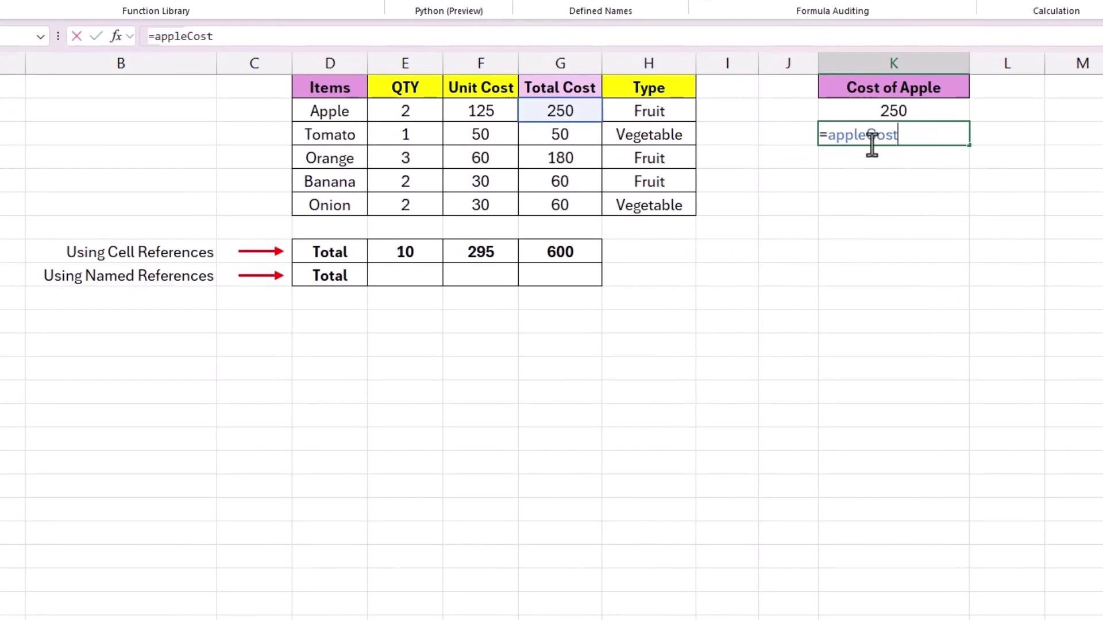
{"action": "key", "text": "ctrl+Return"}
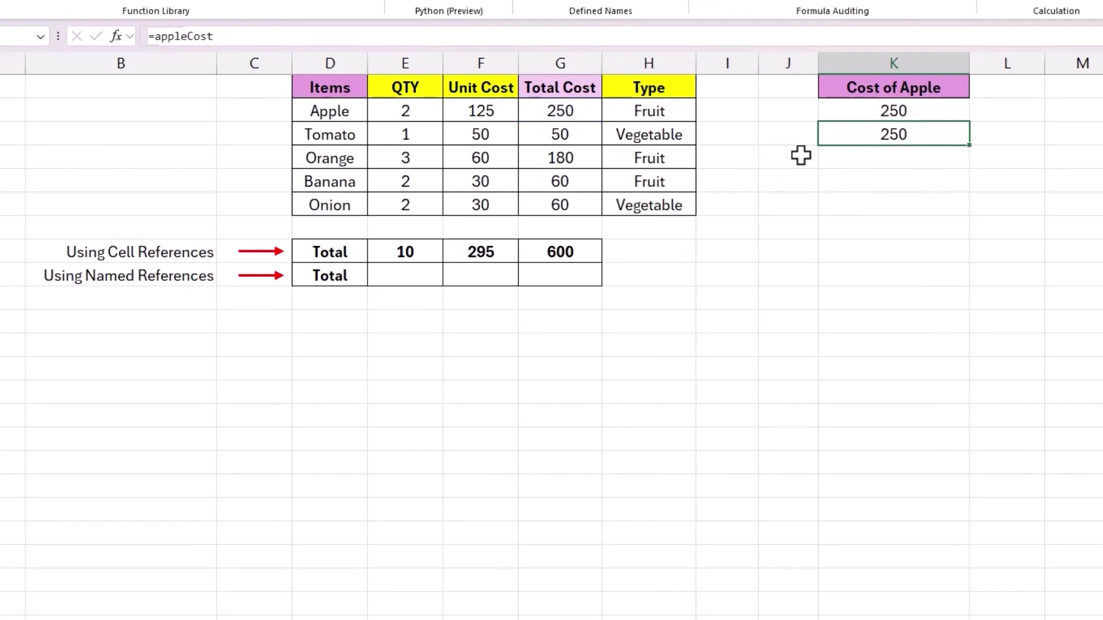
{"action": "left_click_drag", "start_coordinate": [400, 112], "coordinate": [405, 205]}
{"action": "left_click_drag", "start_coordinate": [481, 111], "coordinate": [490, 193]}
{"action": "left_click_drag", "start_coordinate": [560, 110], "coordinate": [560, 196]}
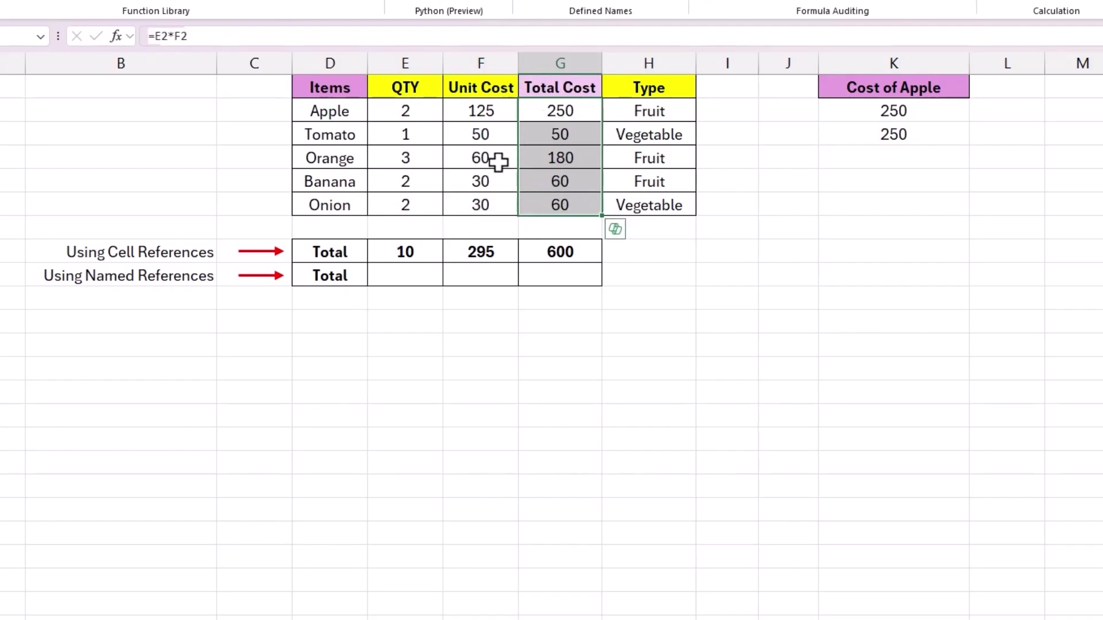
{"action": "left_click", "coordinate": [412, 252]}
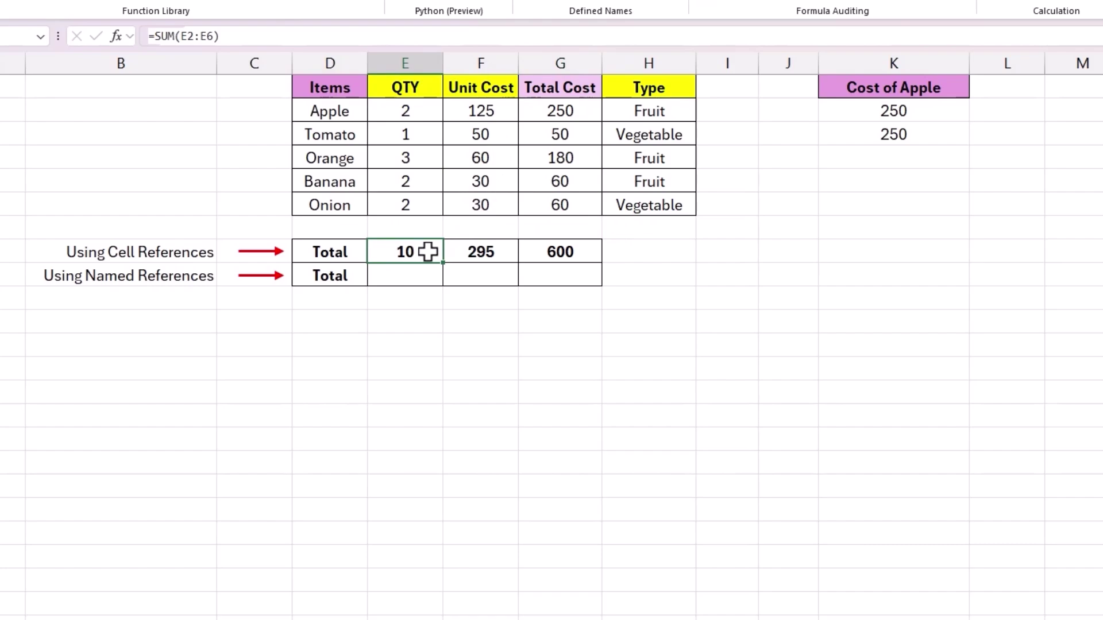
{"action": "double_click", "coordinate": [428, 252]}
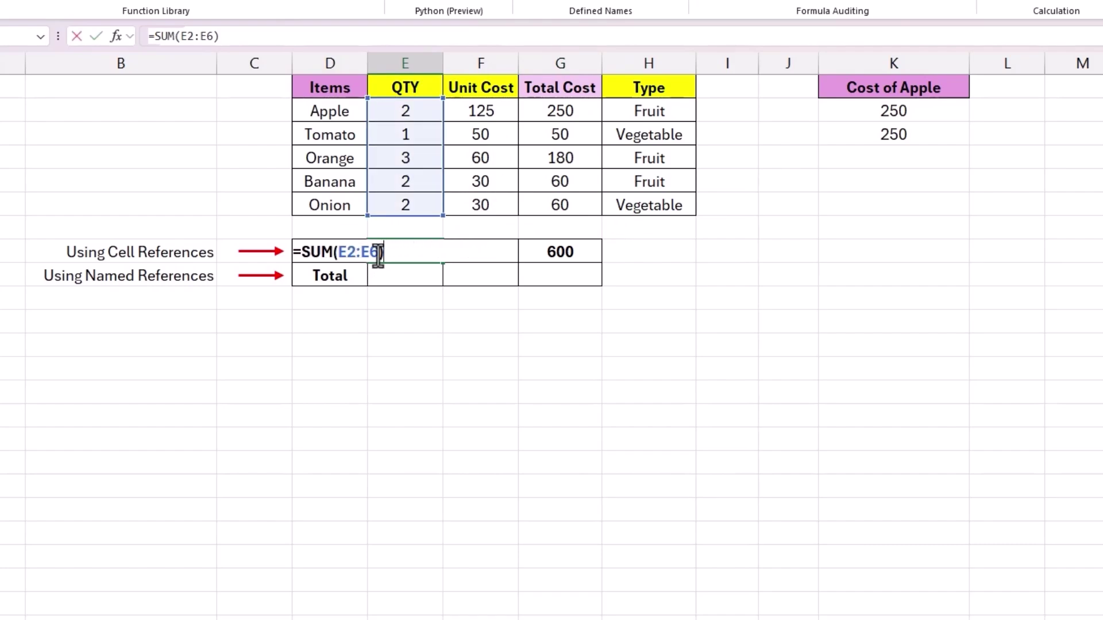
{"action": "key", "text": "Escape"}
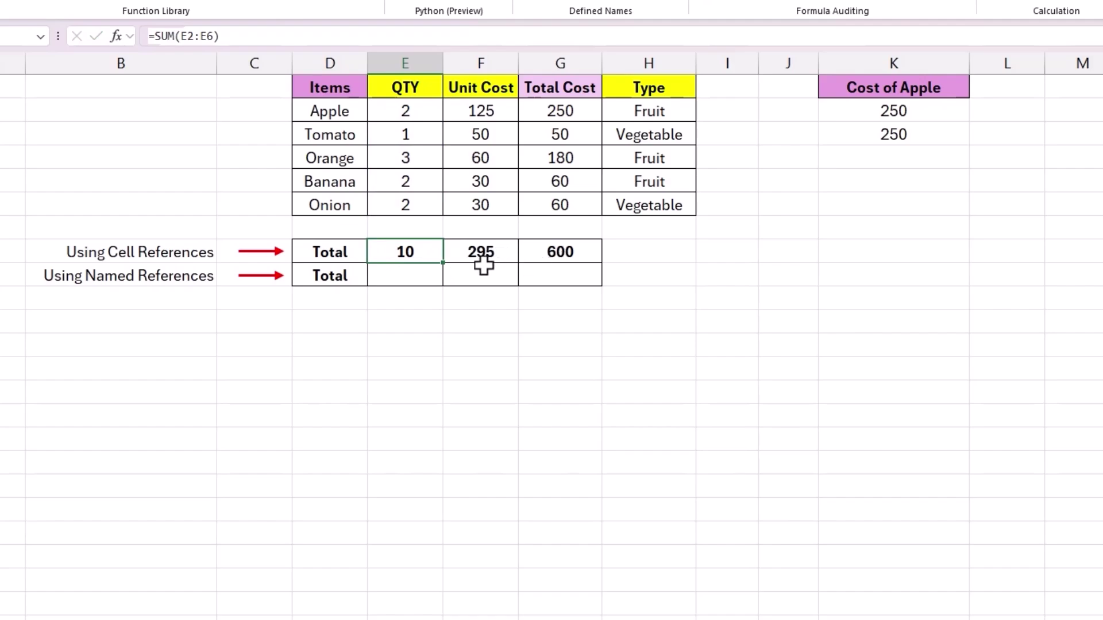
Step: Enter =SUM(QTY) in the Named References row, giving 10, and review its range
{"action": "double_click", "coordinate": [417, 276]}
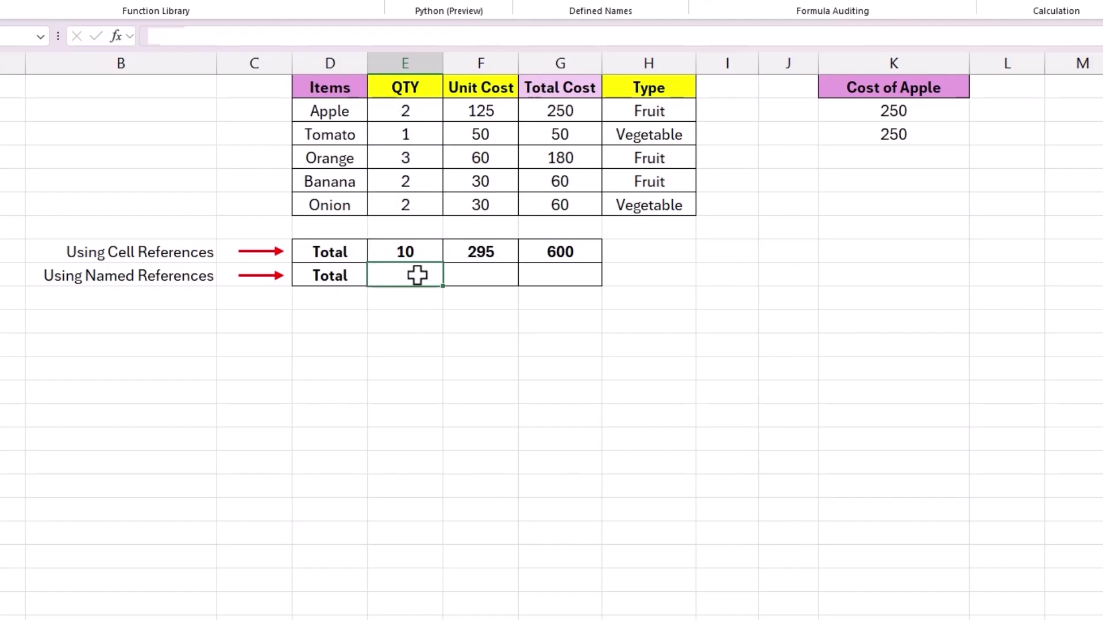
{"action": "type", "text": "=sum"}
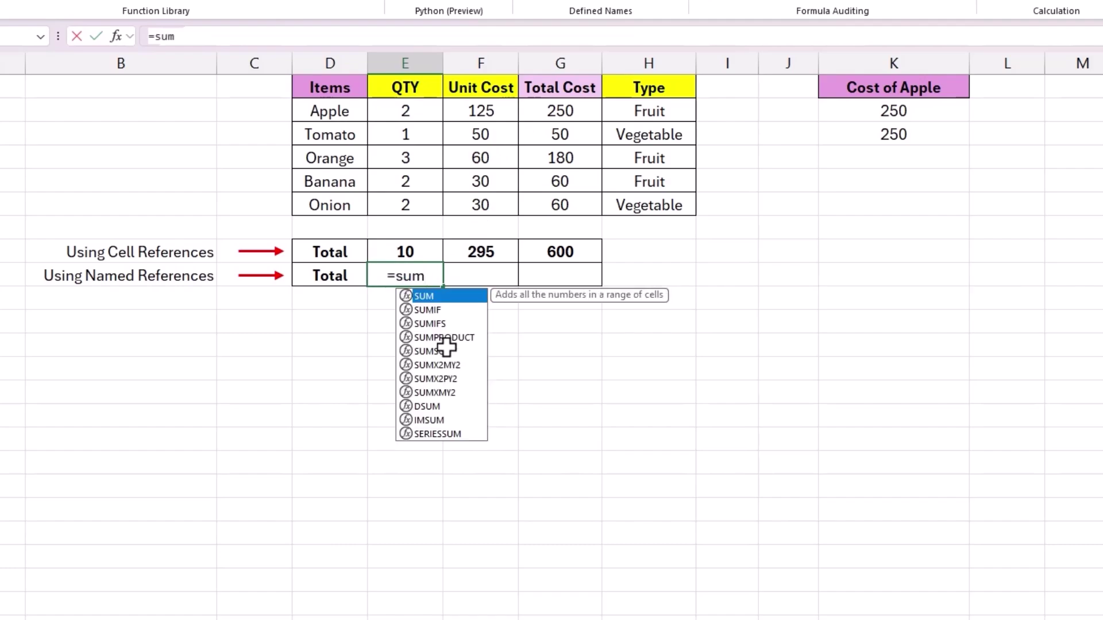
{"action": "key", "text": "Tab"}
{"action": "type", "text": "qty"}
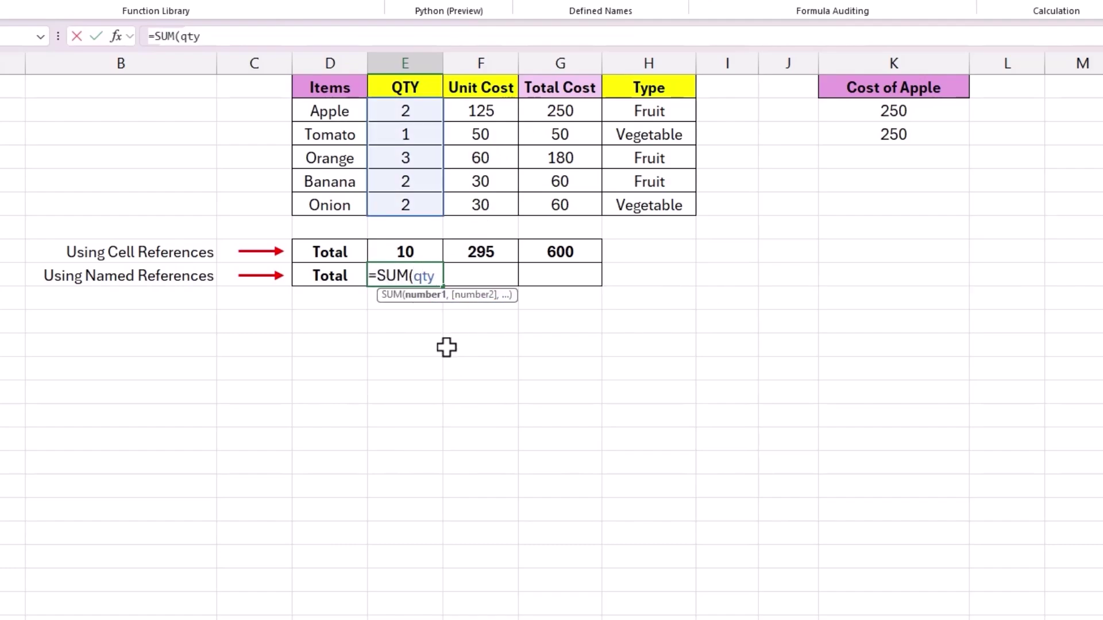
{"action": "type", "text": ")"}
{"action": "key", "text": "Return"}
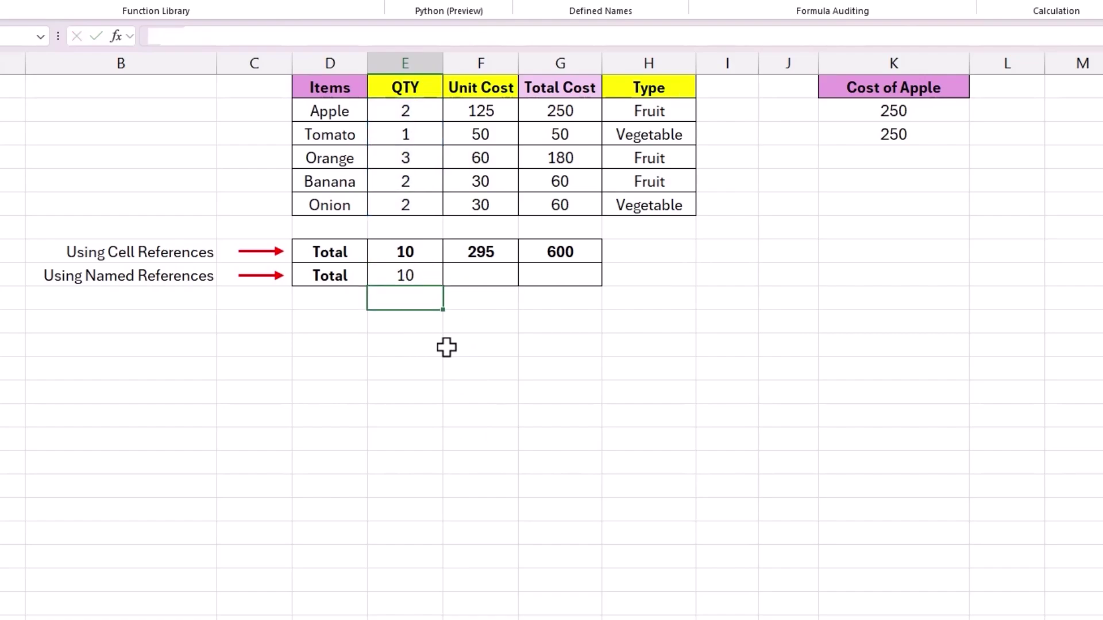
{"action": "key", "text": "Up"}
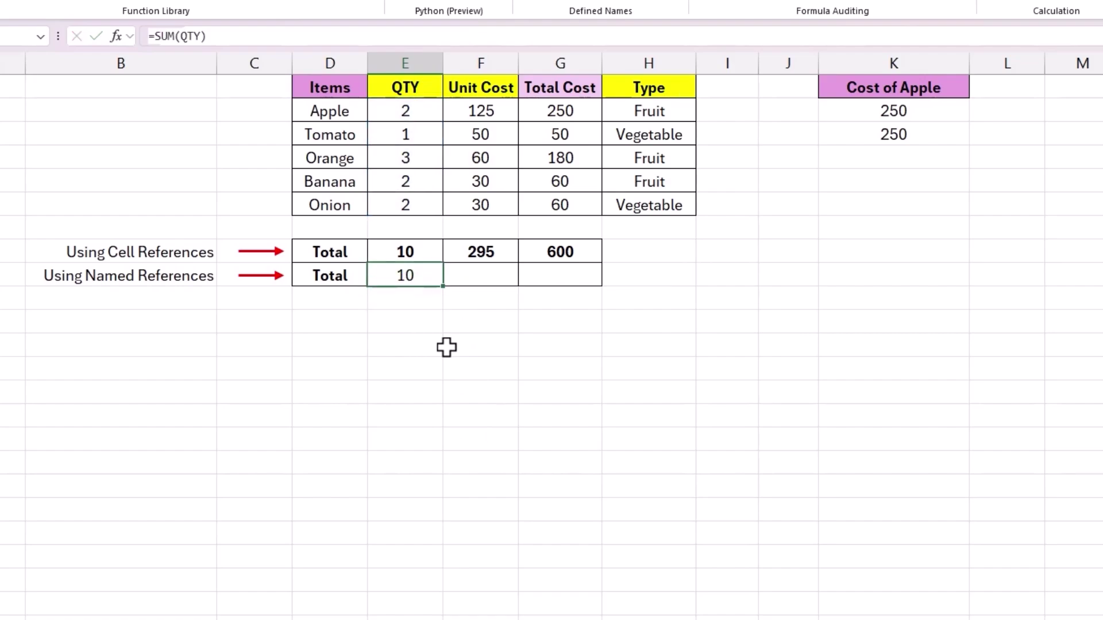
{"action": "double_click", "coordinate": [430, 274]}
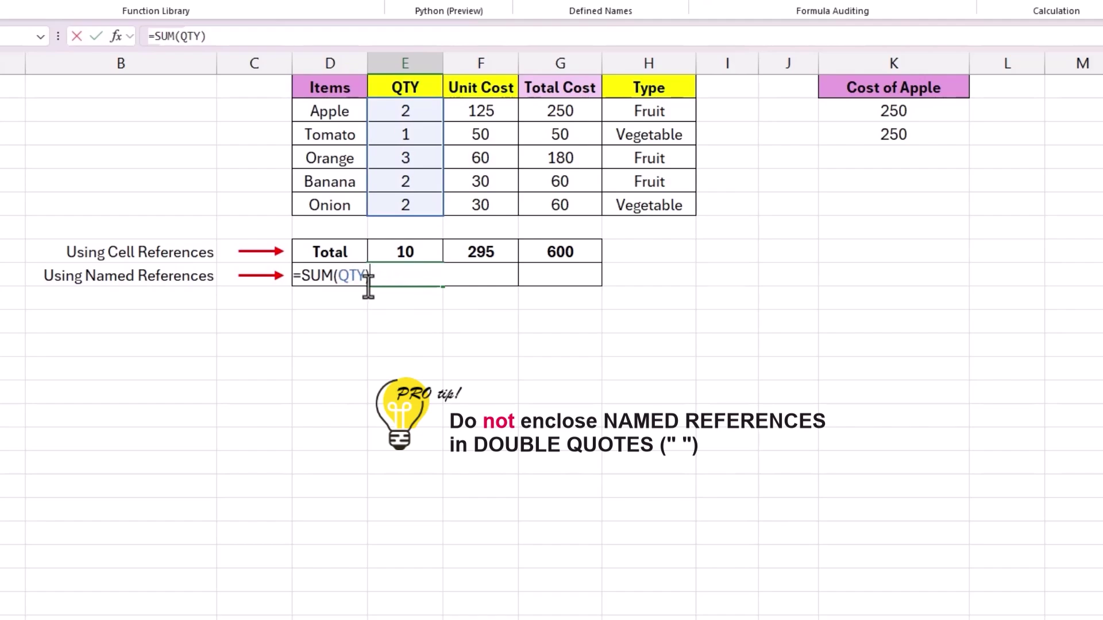
{"action": "key", "text": "Return"}
Step: Enter =SUM(Unit_Cost) in the Unit Cost total cell, giving 295
{"action": "left_click", "coordinate": [468, 279]}
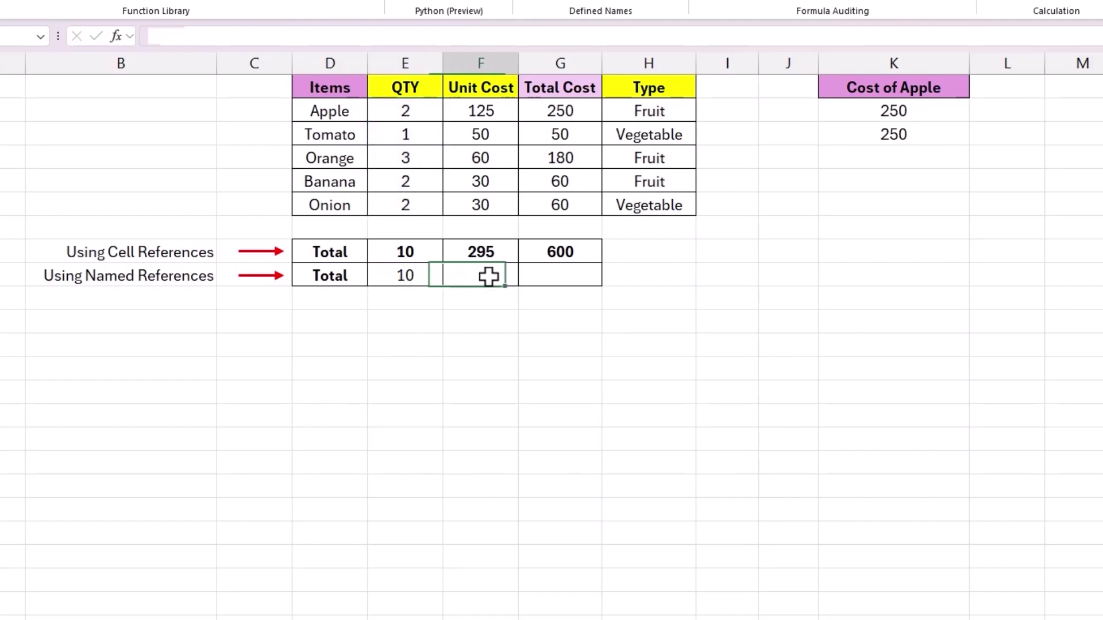
{"action": "type", "text": "=sum"}
{"action": "key", "text": "Tab"}
{"action": "type", "text": "uni"}
{"action": "key", "text": "Tab"}
{"action": "key", "text": "Return"}
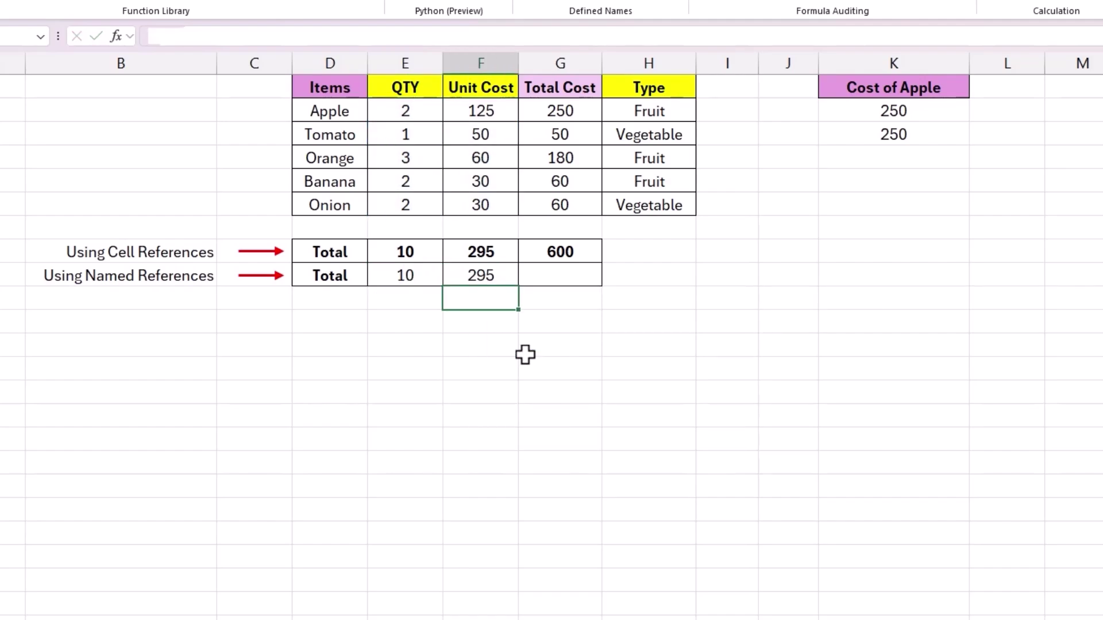
Step: Enter =SUM(Total_Cost) in the Total Cost total cell, giving 600
{"action": "key", "text": "Up"}
{"action": "key", "text": "Right"}
{"action": "type", "text": "=sum"}
{"action": "key", "text": "Tab"}
{"action": "type", "text": "to"}
{"action": "key", "text": "Down"}
{"action": "key", "text": "Down"}
{"action": "key", "text": "Down"}
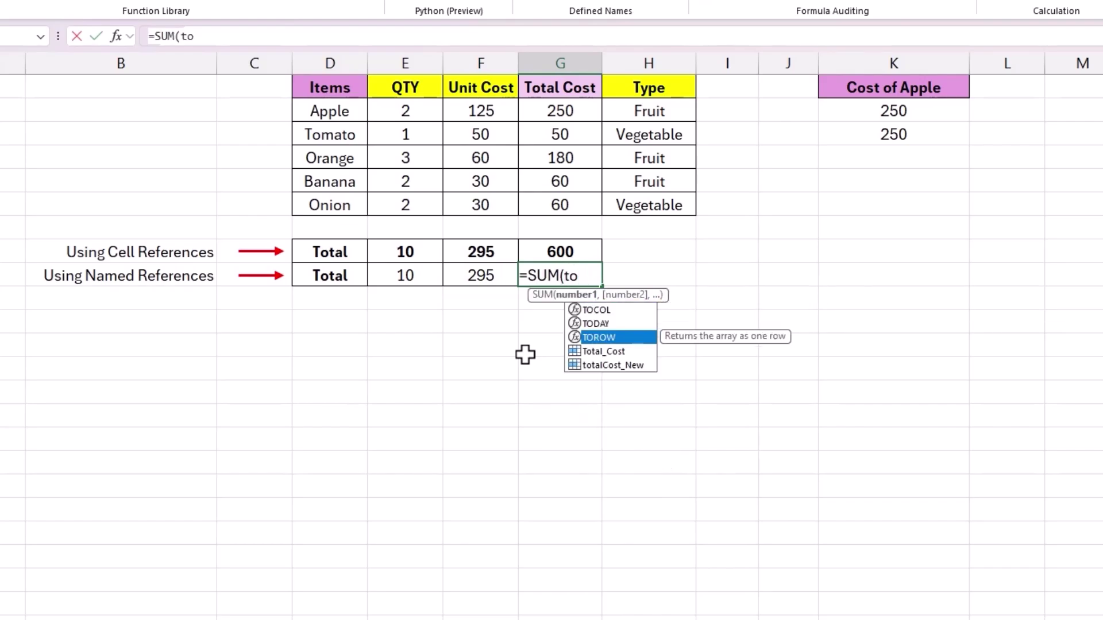
{"action": "key", "text": "Tab"}
{"action": "key", "text": "Return"}
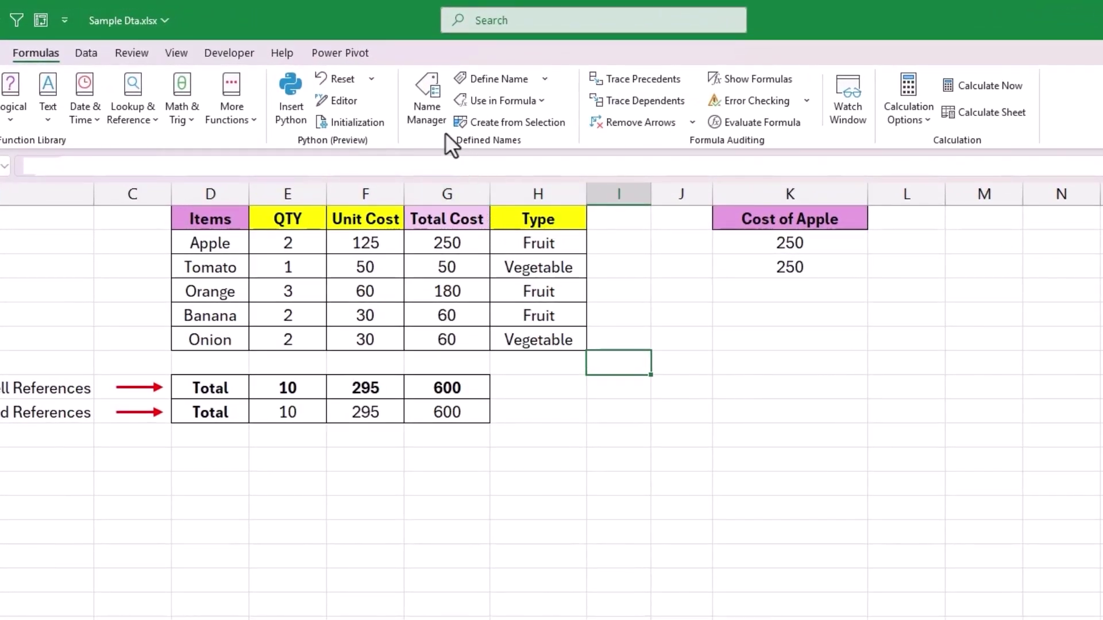
Step: Inspect Total_Cost in the Name Manager, confirming it refers to Sheet1!$G$2:$G$6
{"action": "left_click", "coordinate": [429, 110]}
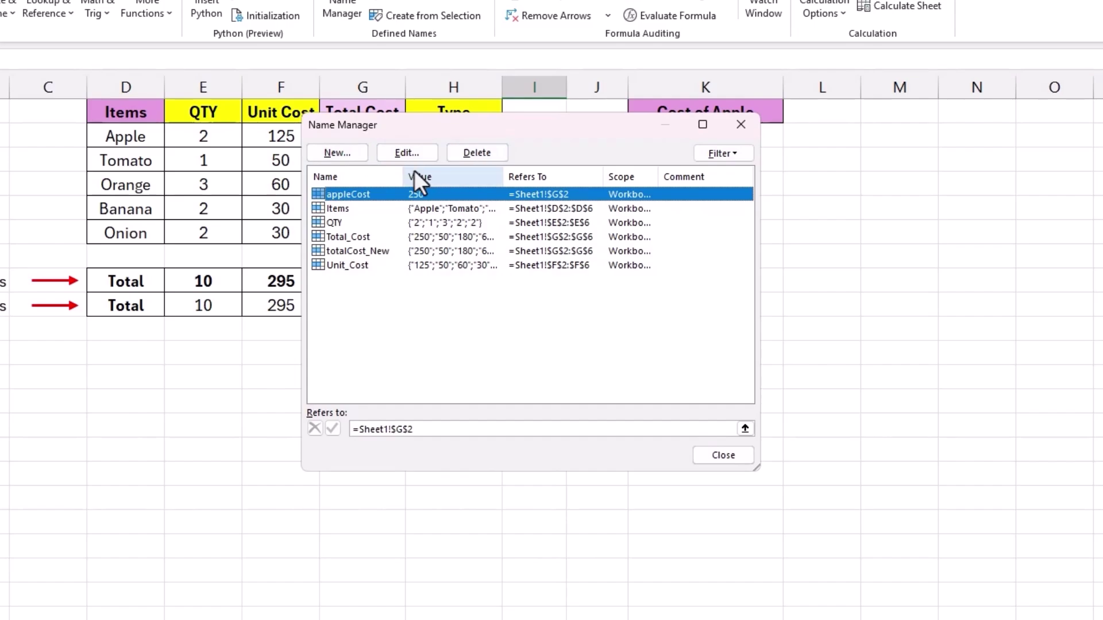
{"action": "left_click", "coordinate": [346, 236]}
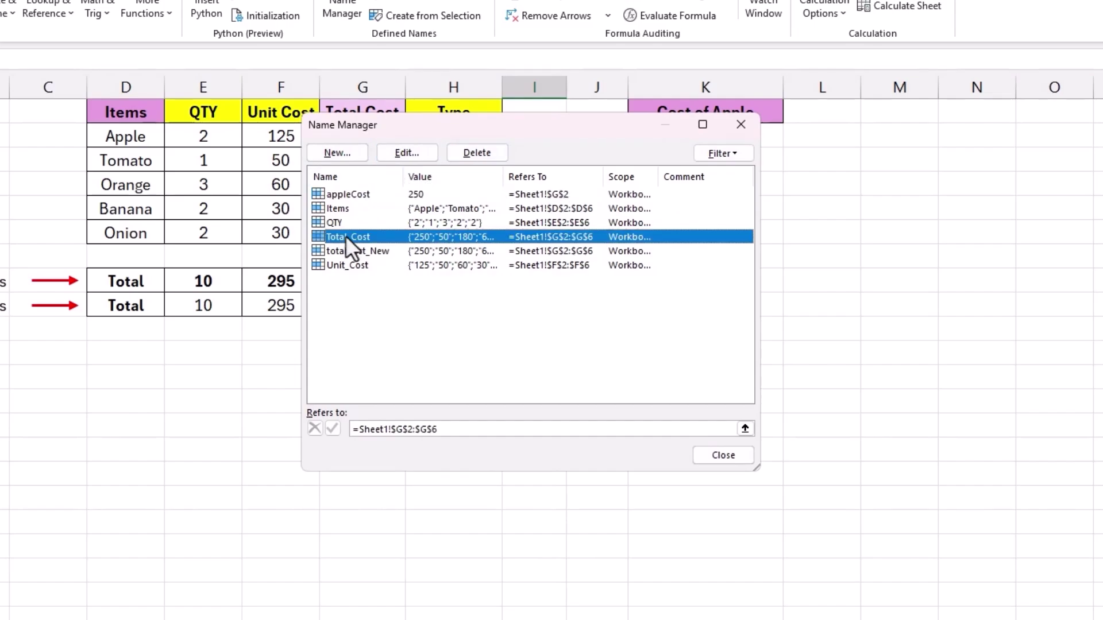
{"action": "left_click", "coordinate": [405, 156]}
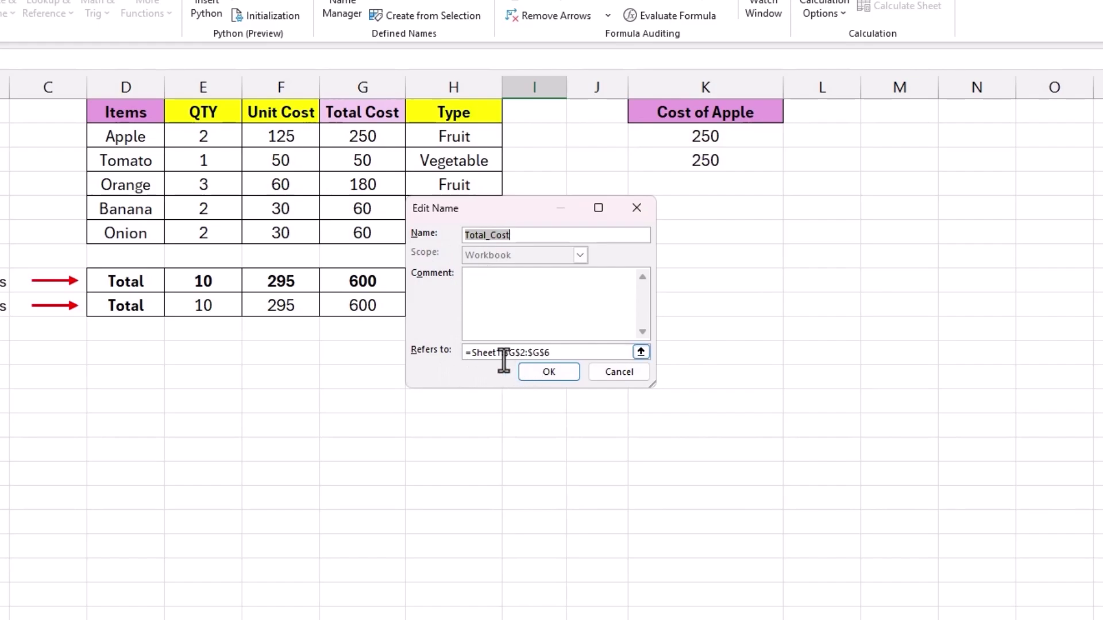
{"action": "left_click_drag", "start_coordinate": [562, 353], "coordinate": [461, 352]}
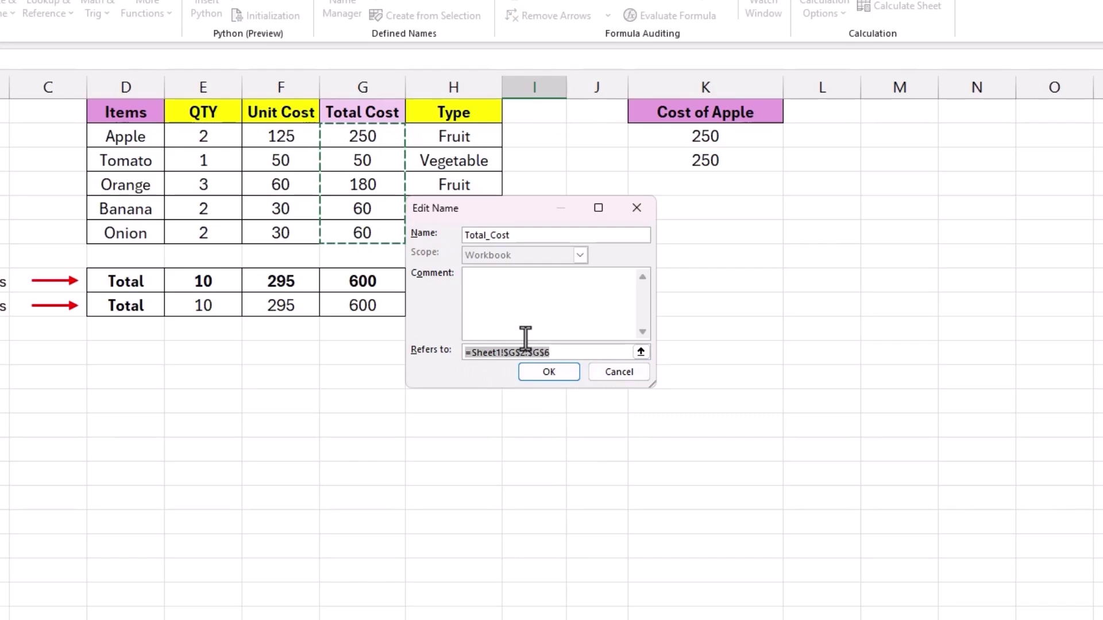
{"action": "left_click", "coordinate": [612, 372]}
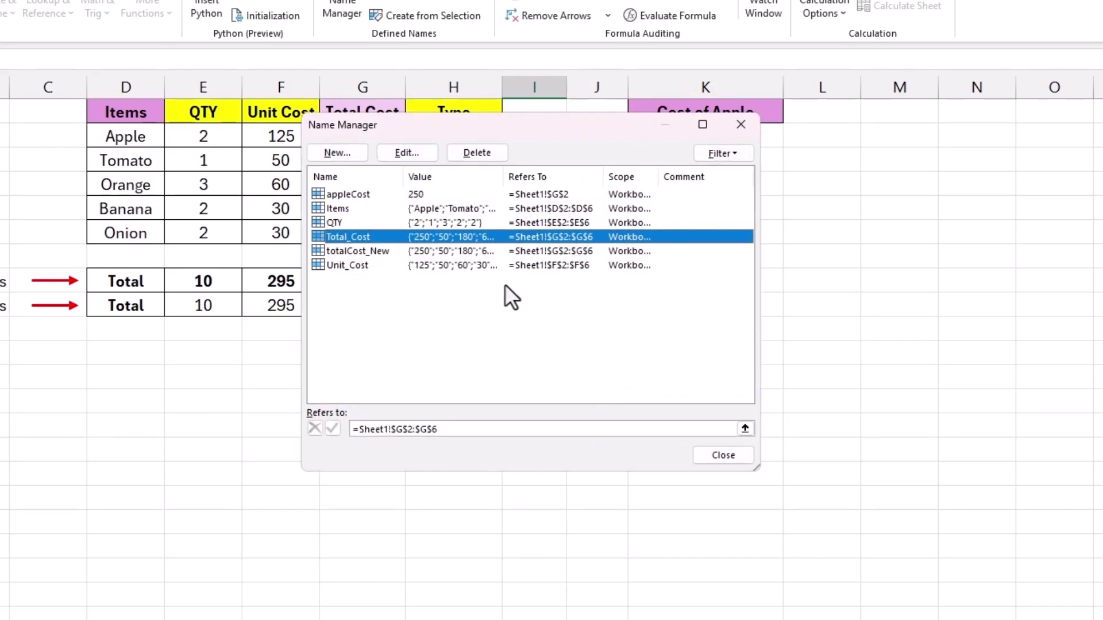
Step: Delete the name totalCost_New in the Name Manager and close it
{"action": "left_click", "coordinate": [353, 250]}
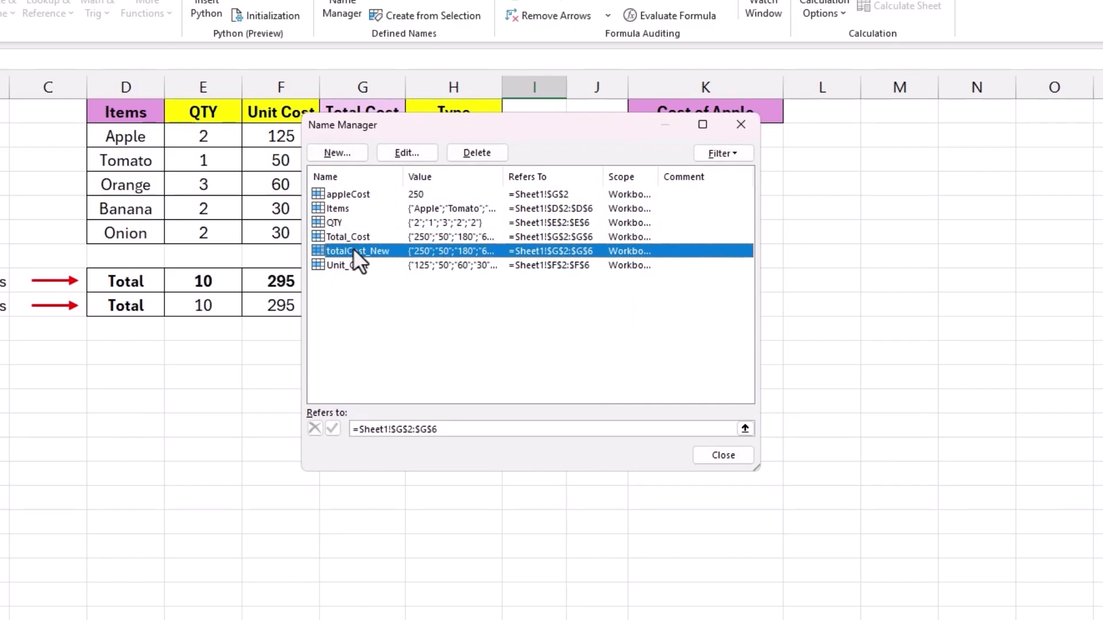
{"action": "left_click", "coordinate": [473, 151]}
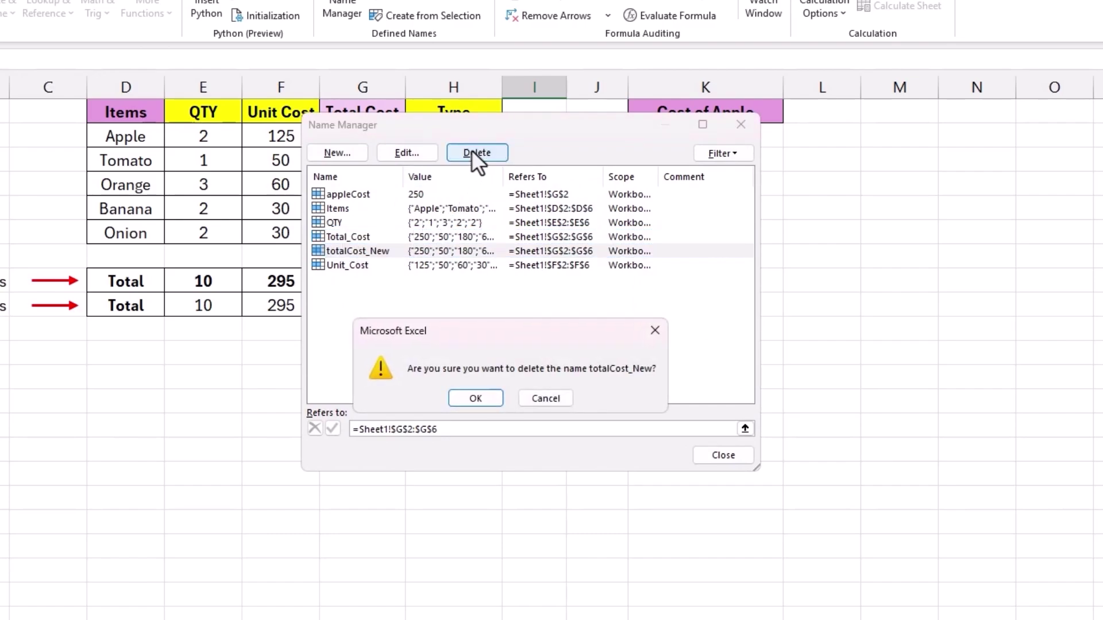
{"action": "left_click", "coordinate": [474, 398]}
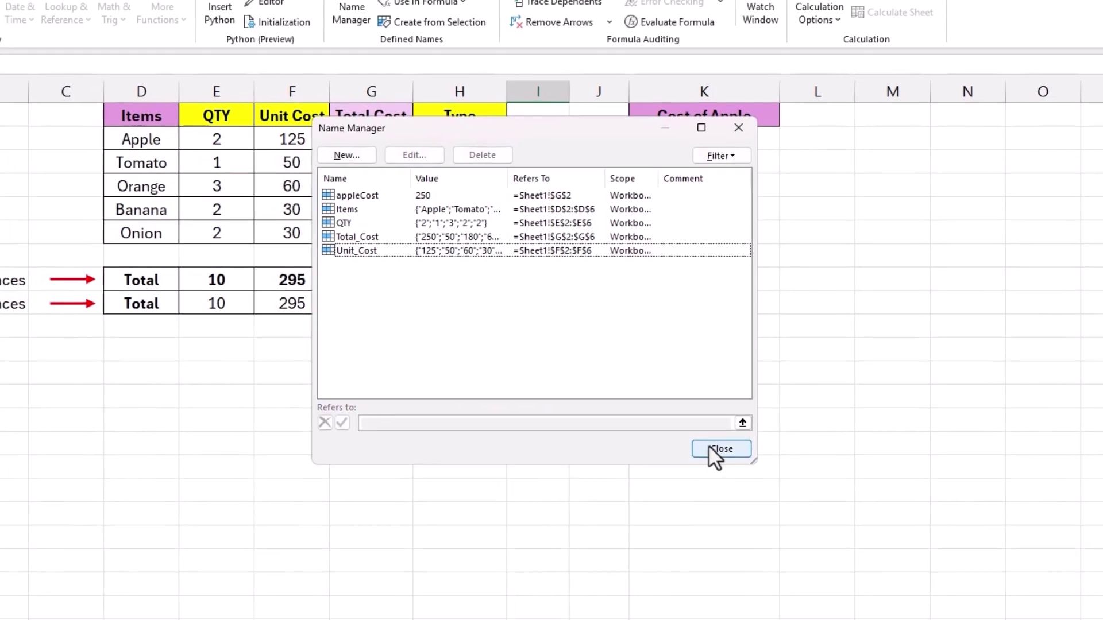
{"action": "left_click", "coordinate": [713, 454]}
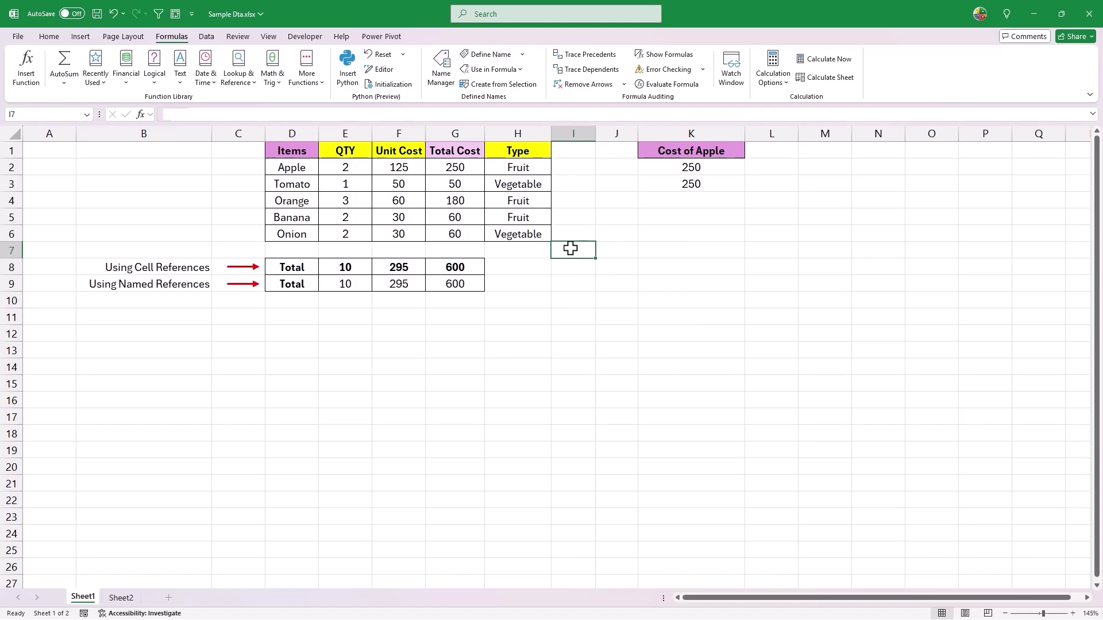